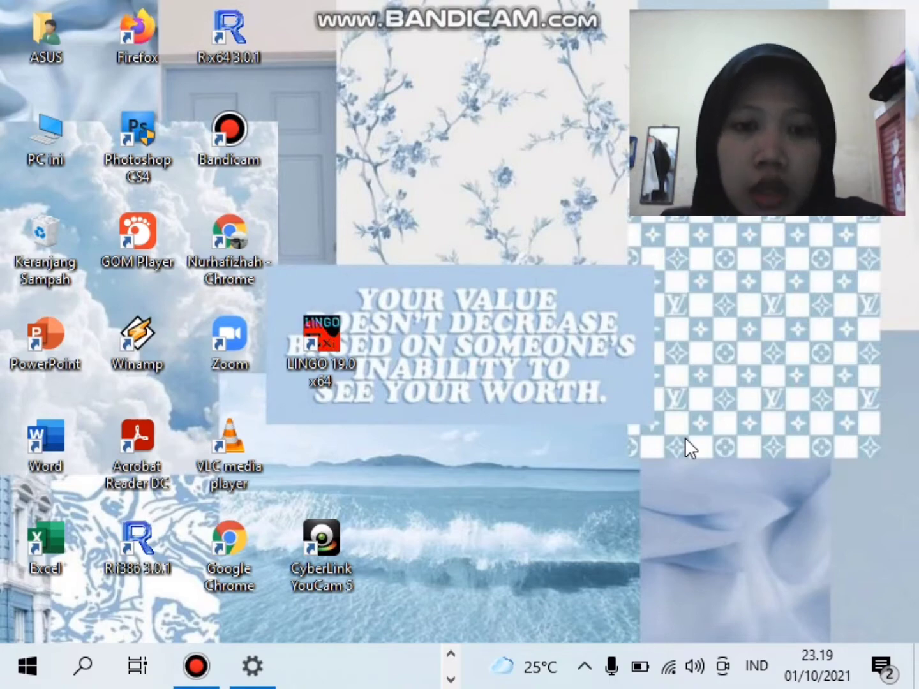
# - Bring up the Word document with the LP model maximizing z = 400x1 + 300x2
pyautogui.click(453, 680)
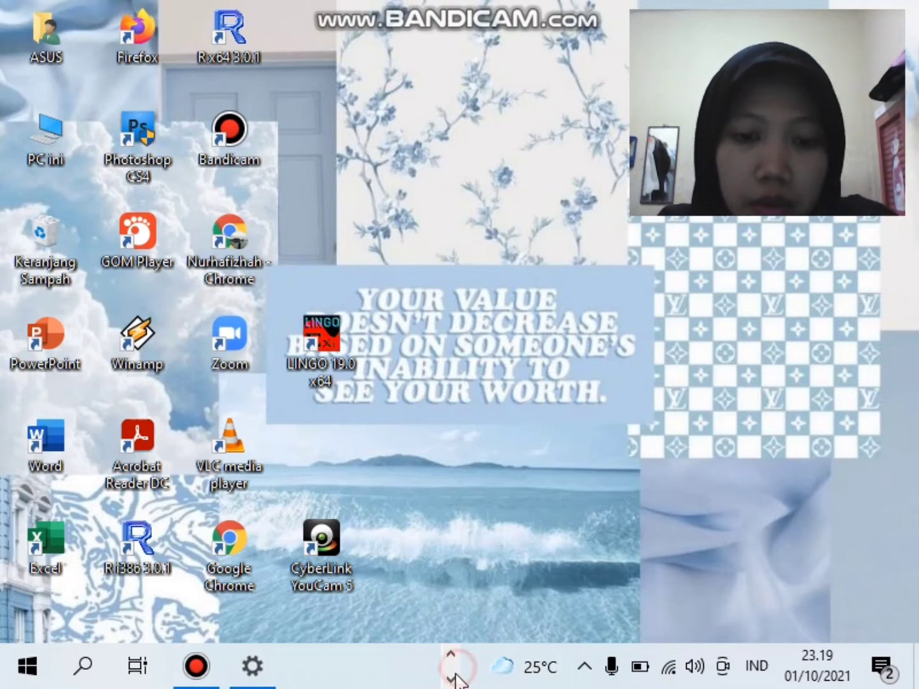
pyautogui.click(417, 666)
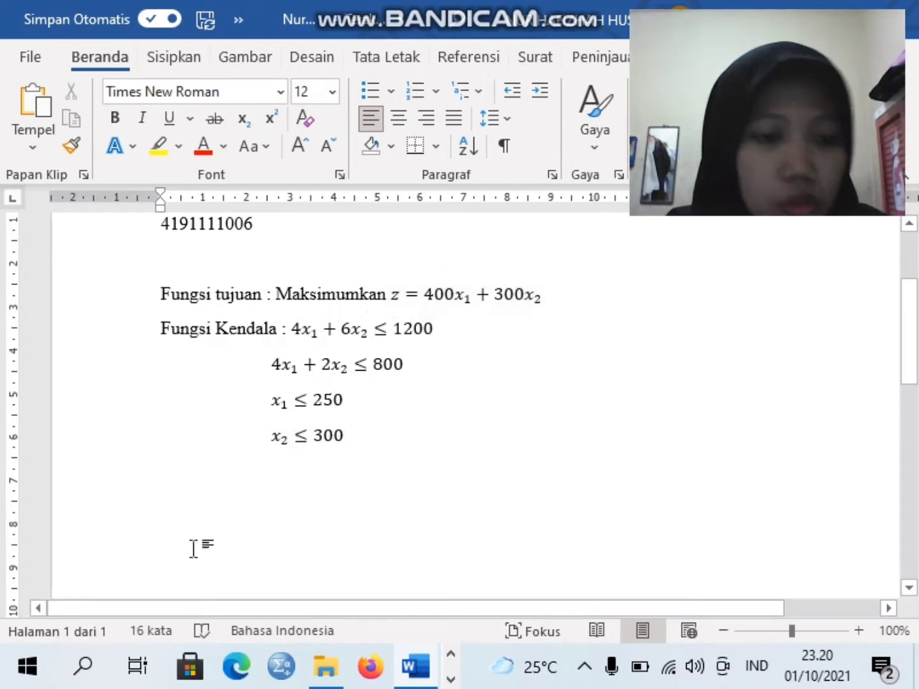
# - Launch TORA and start a new Linear Programming problem at its input screen
pyautogui.click(27, 666)
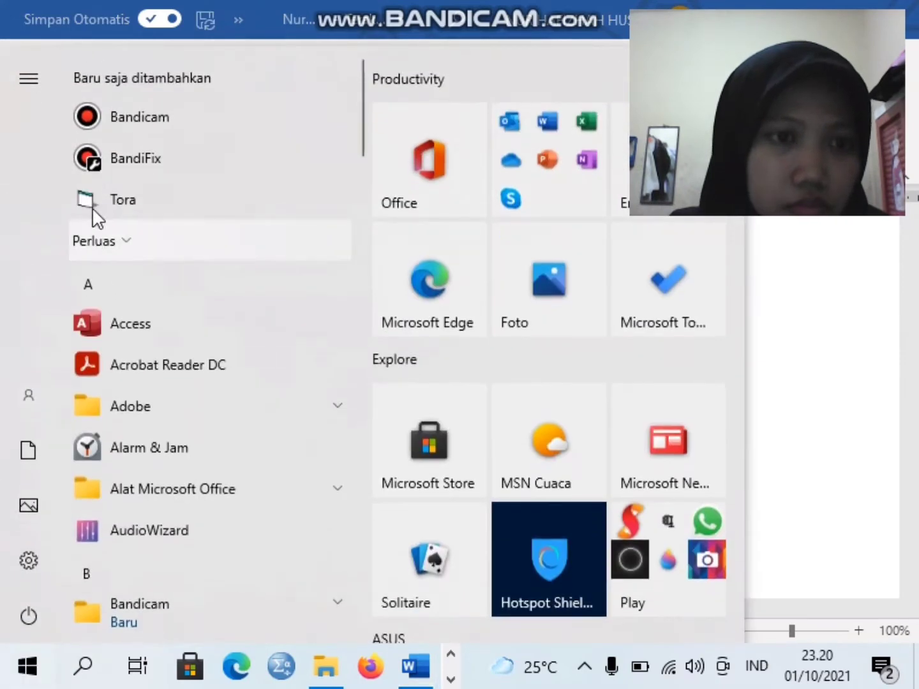
pyautogui.click(137, 198)
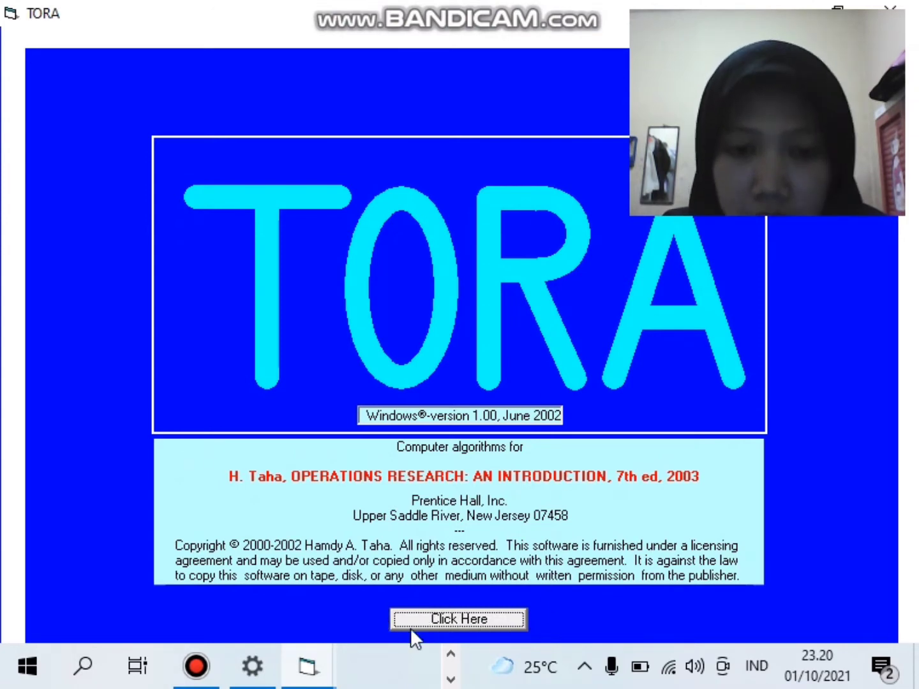
pyautogui.click(507, 624)
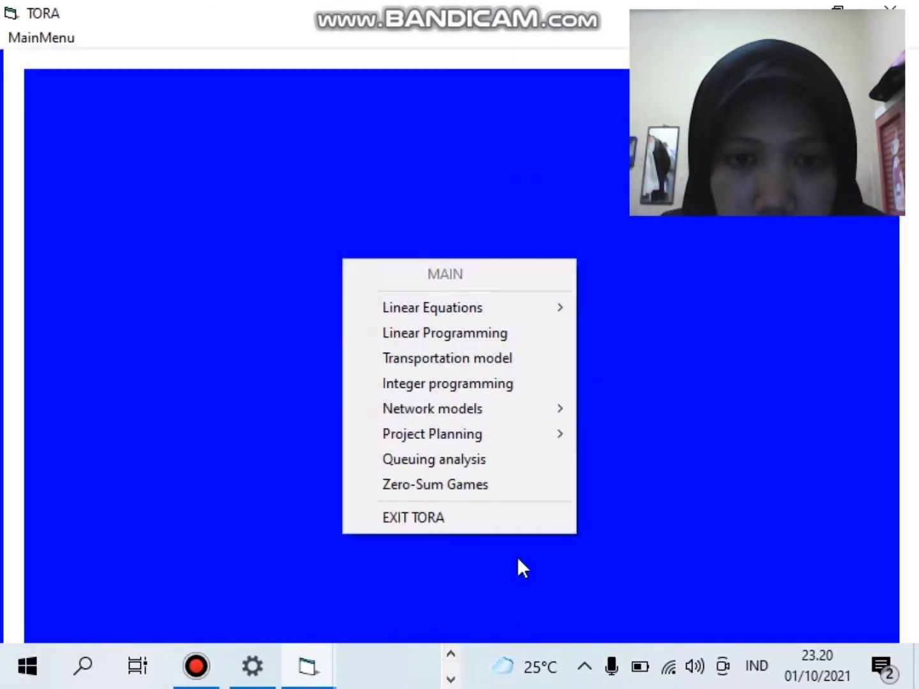
pyautogui.click(486, 335)
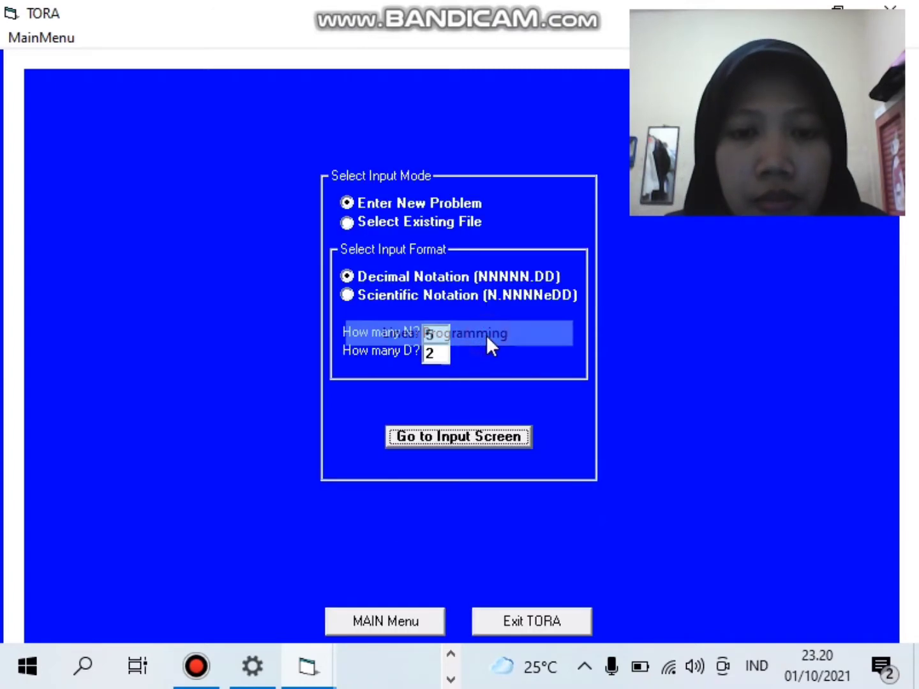
pyautogui.click(422, 437)
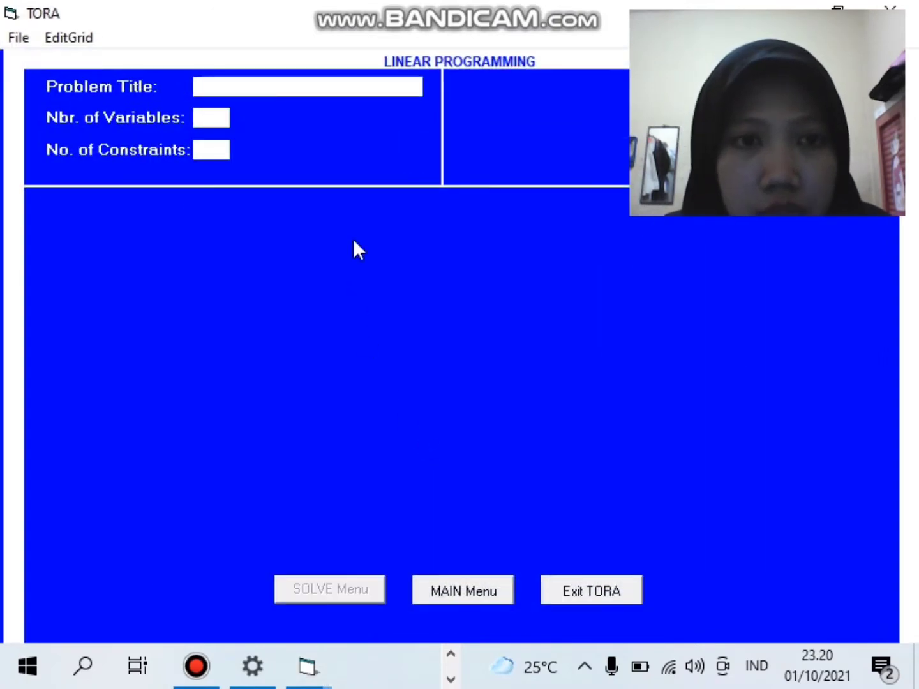
# - Enter the problem title 'Metode Simpleks ( MaksimuM)'
pyautogui.click(306, 84)
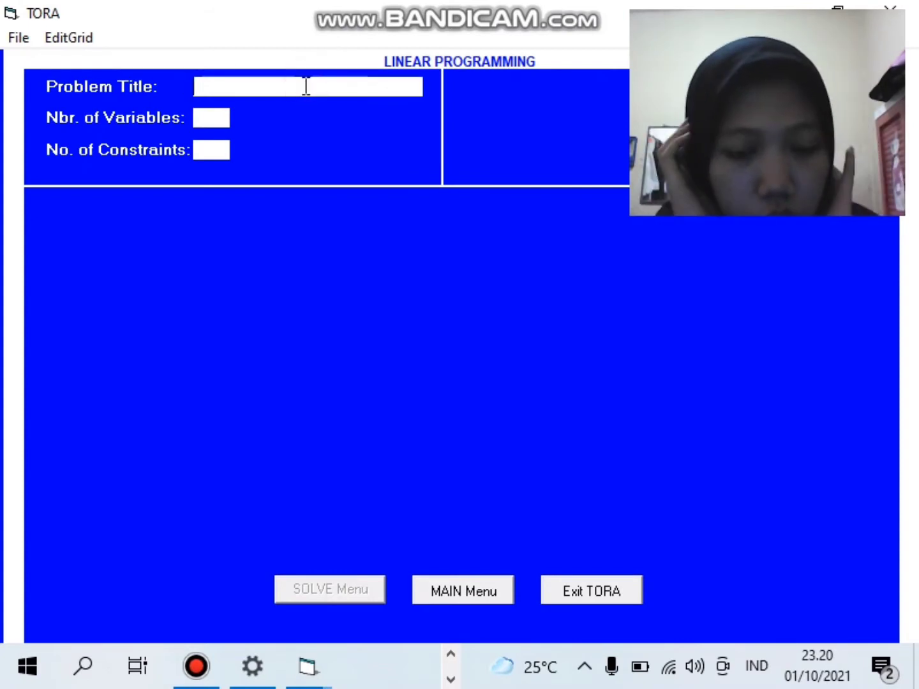
pyautogui.write('Met')
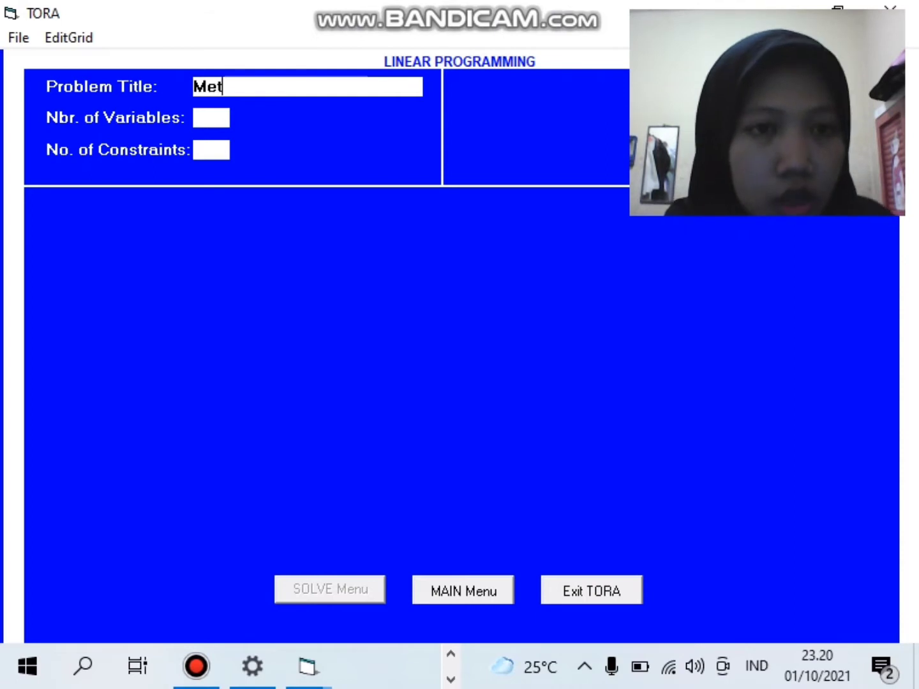
pyautogui.write('ode S')
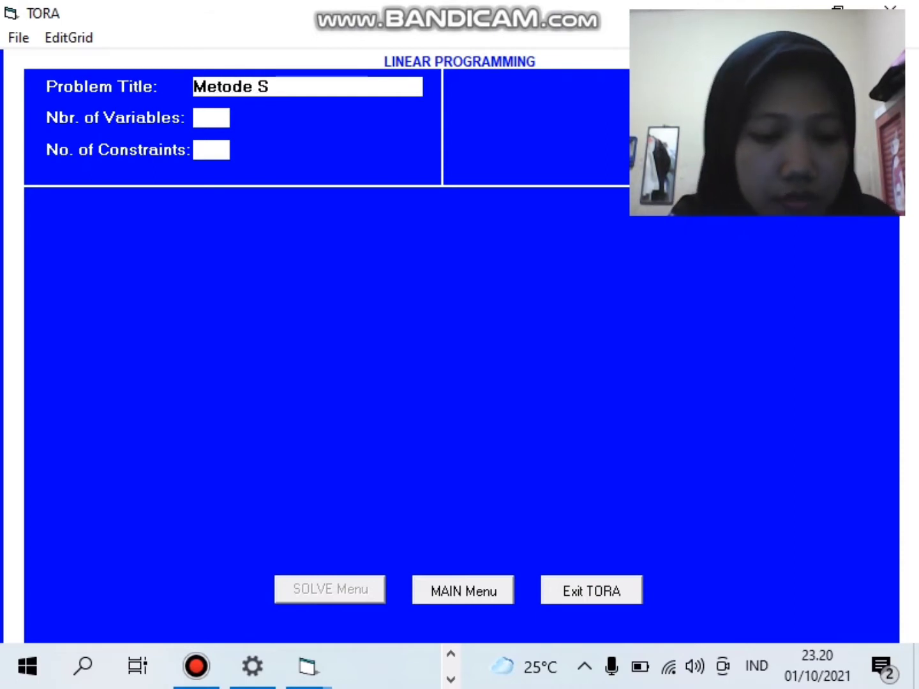
pyautogui.write('impleks ')
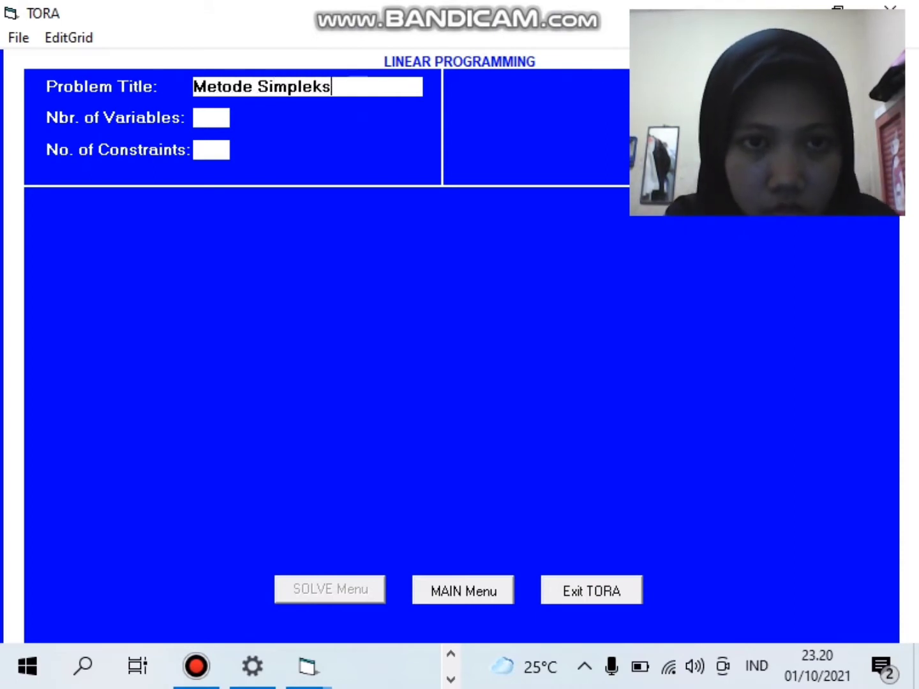
pyautogui.write('( ')
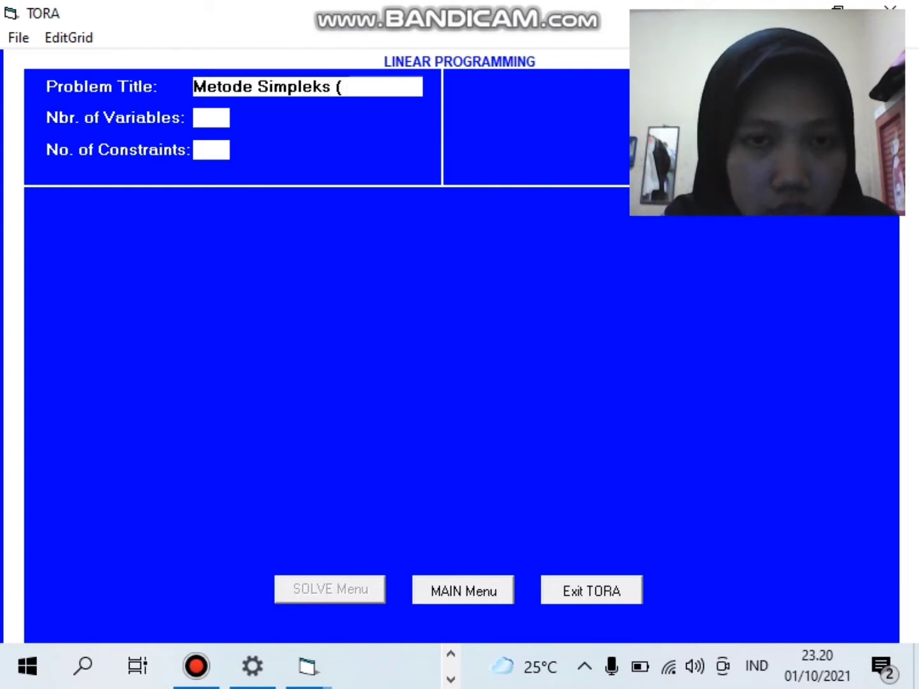
pyautogui.write('Maksimu')
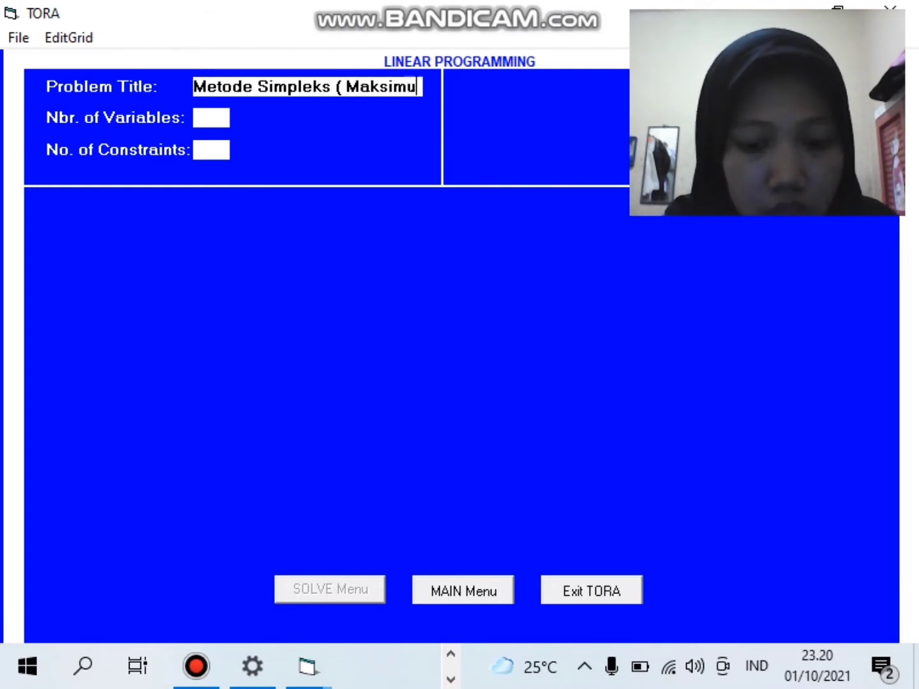
pyautogui.write('M')
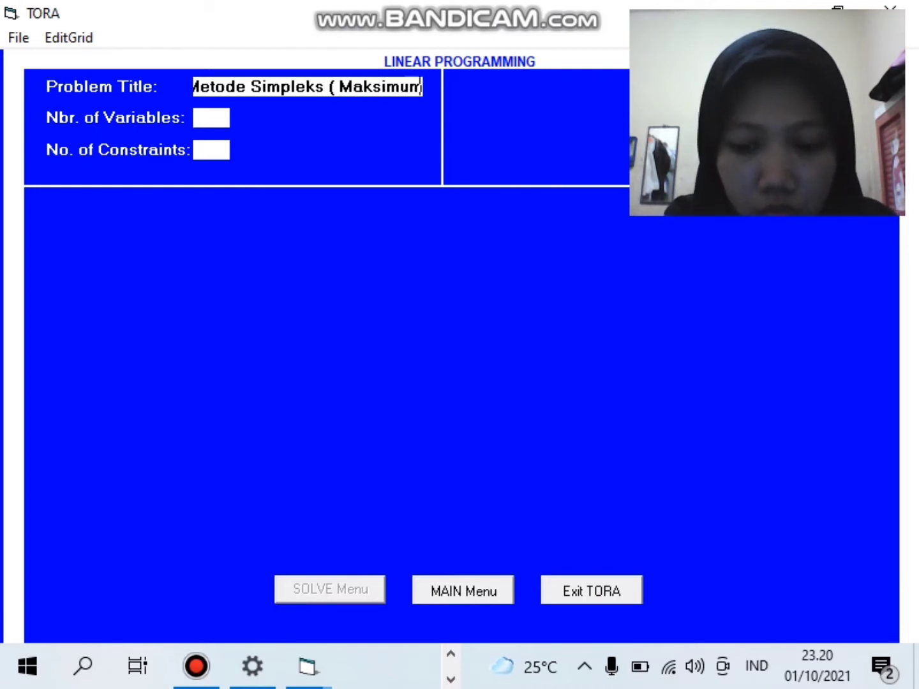
pyautogui.write(')')
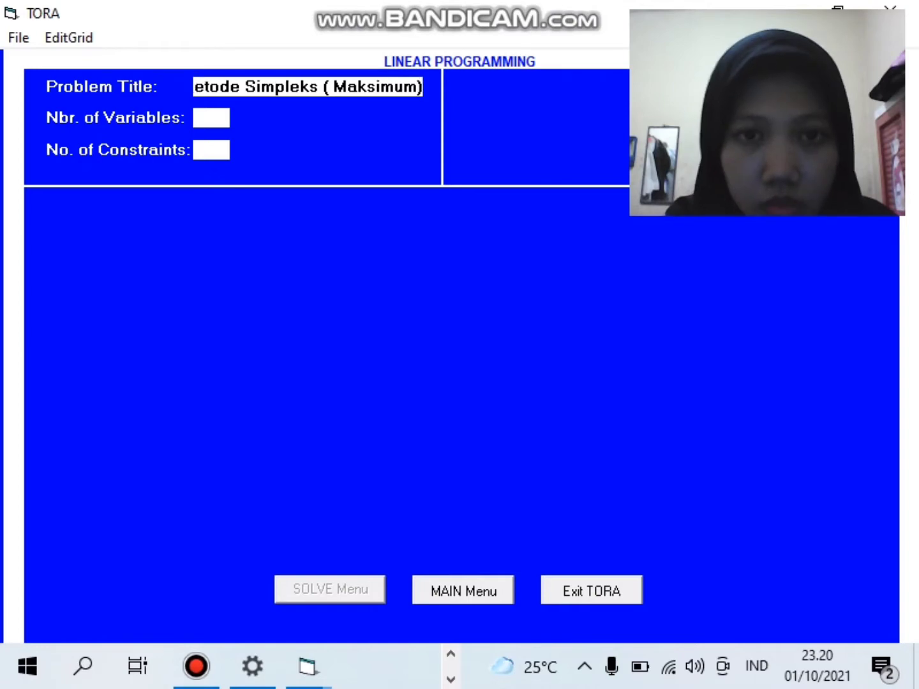
pyautogui.click(203, 120)
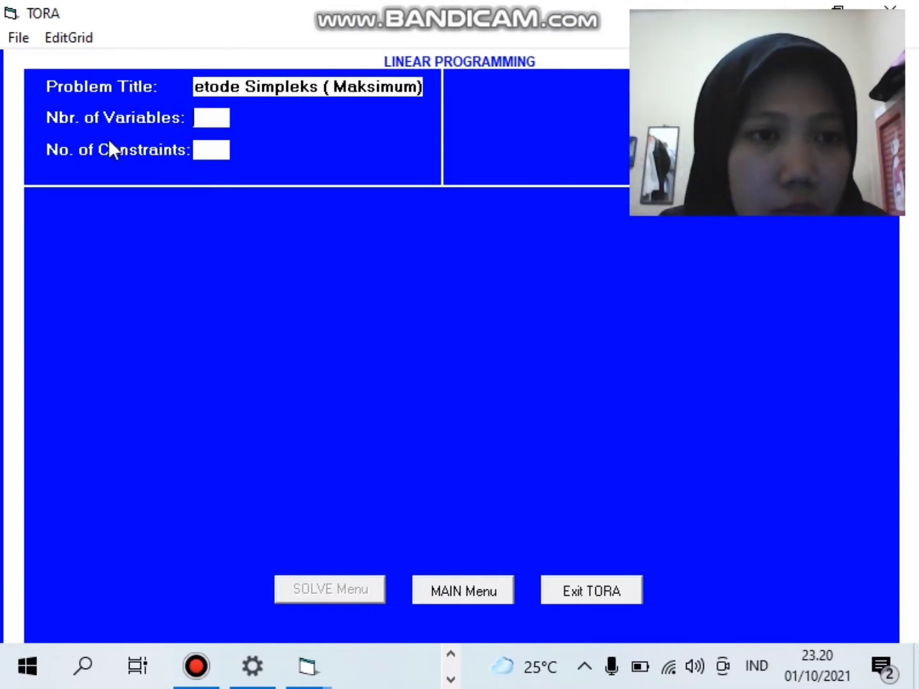
# - Switch to Word and review the objective z = 400x1 + 300x2 and its four constraints
pyautogui.click(451, 678)
pyautogui.click(434, 665)
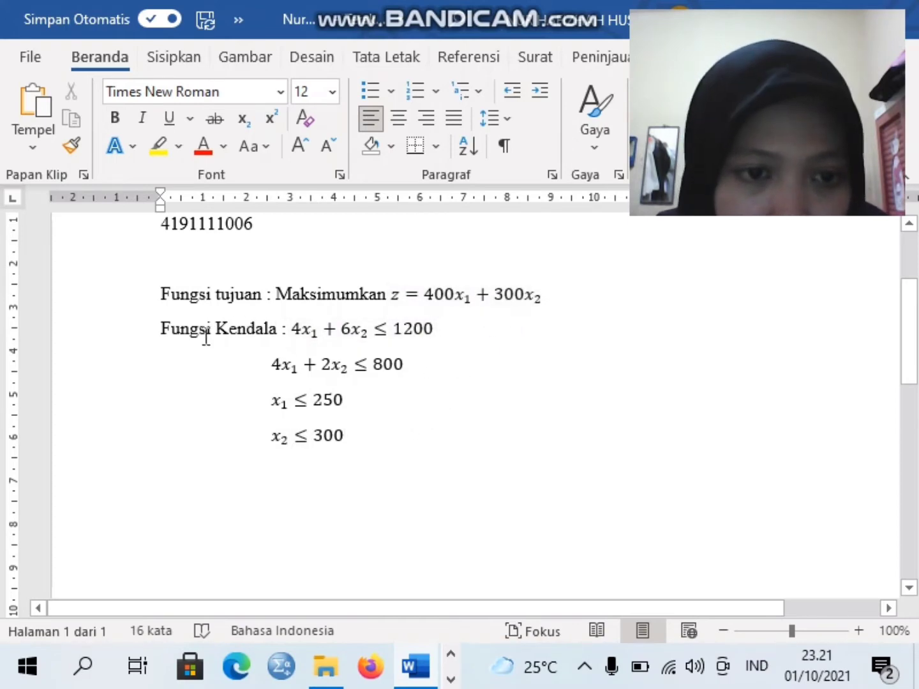
pyautogui.moveTo(359, 434); pyautogui.dragTo(302, 329)
pyautogui.click(390, 586)
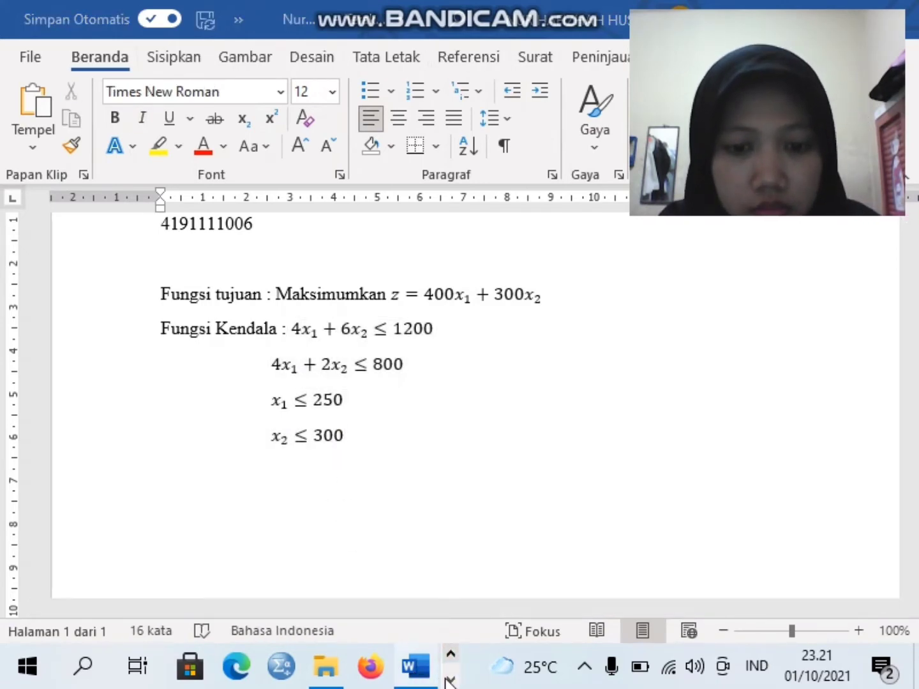
pyautogui.click(450, 678)
# - In TORA, set 2 variables and 4 constraints to create the input grid
pyautogui.moveTo(307, 667)
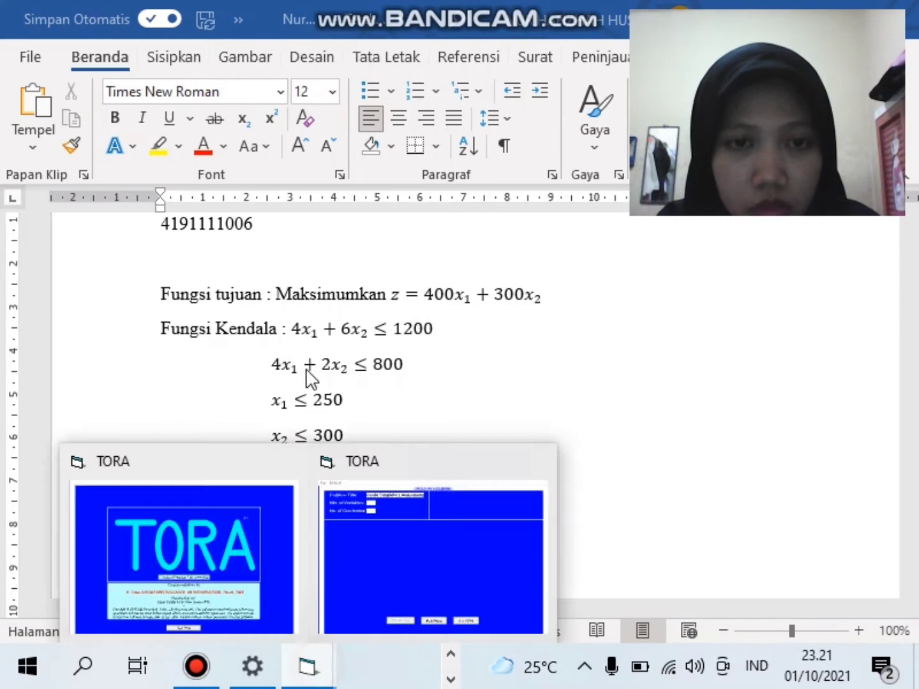
pyautogui.click(375, 611)
pyautogui.click(215, 118)
pyautogui.write('2')
pyautogui.click(215, 149)
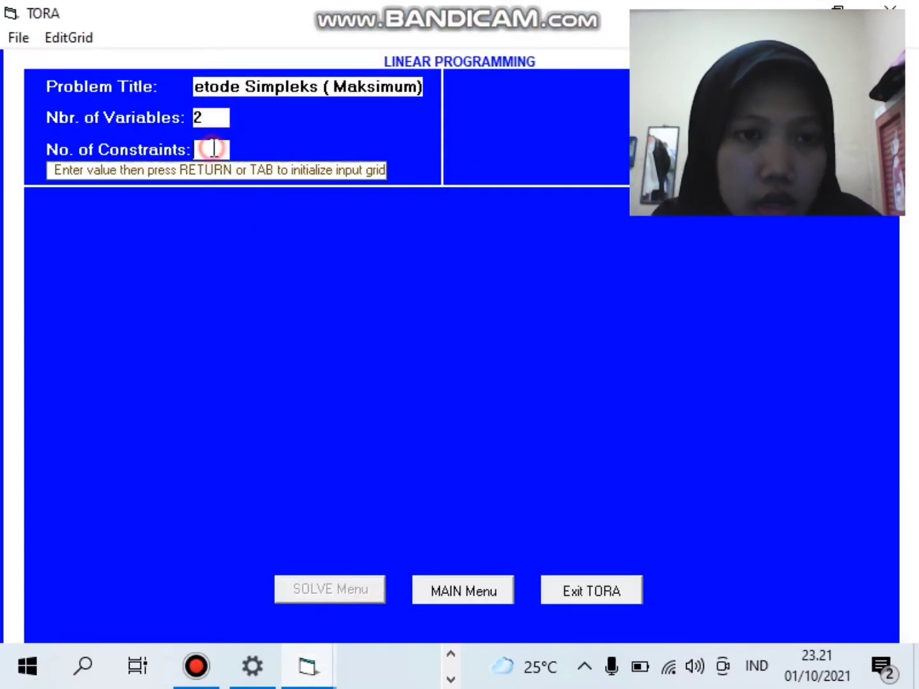
pyautogui.write('4')
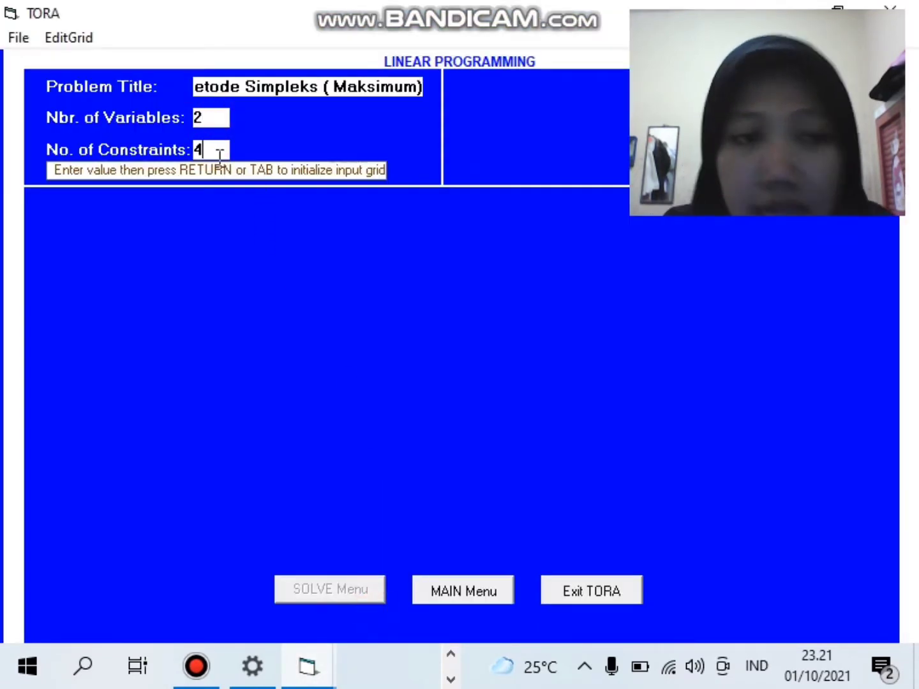
pyautogui.press('Return')
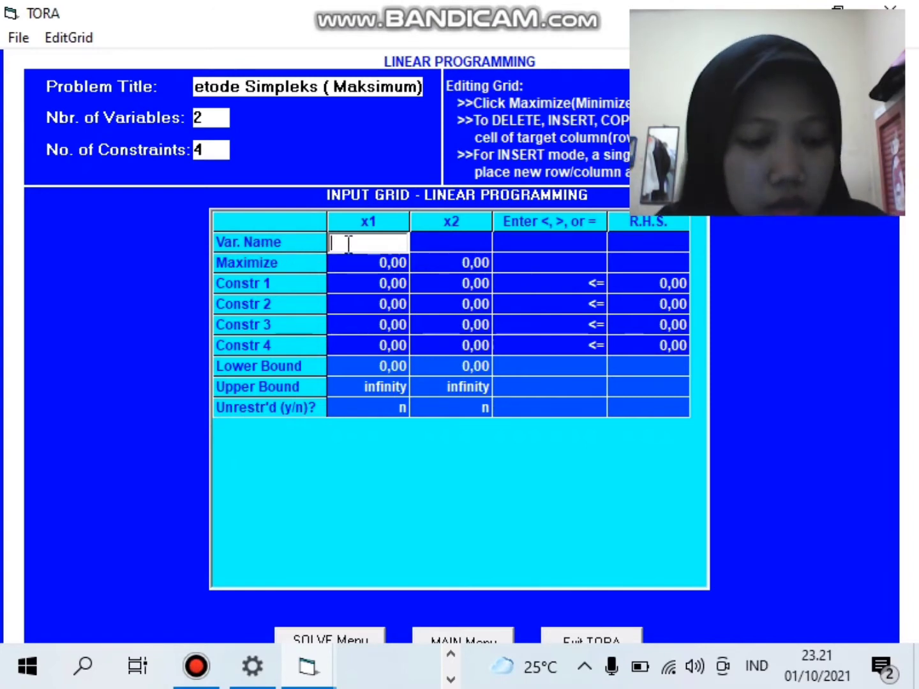
# - Name the grid's variables X1 and X2
pyautogui.write('X1')
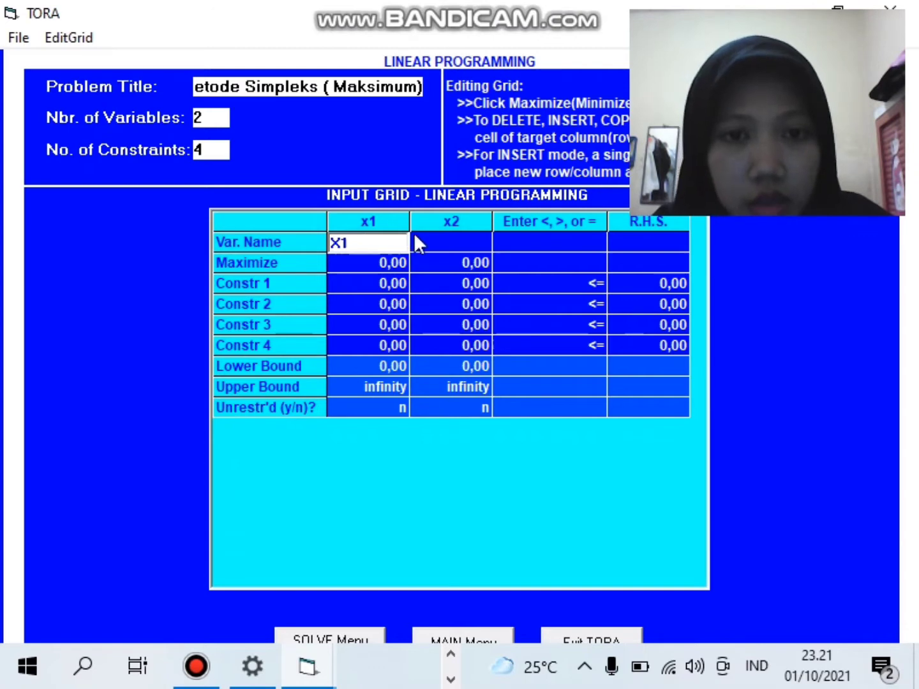
pyautogui.click(443, 241)
pyautogui.write('X2')
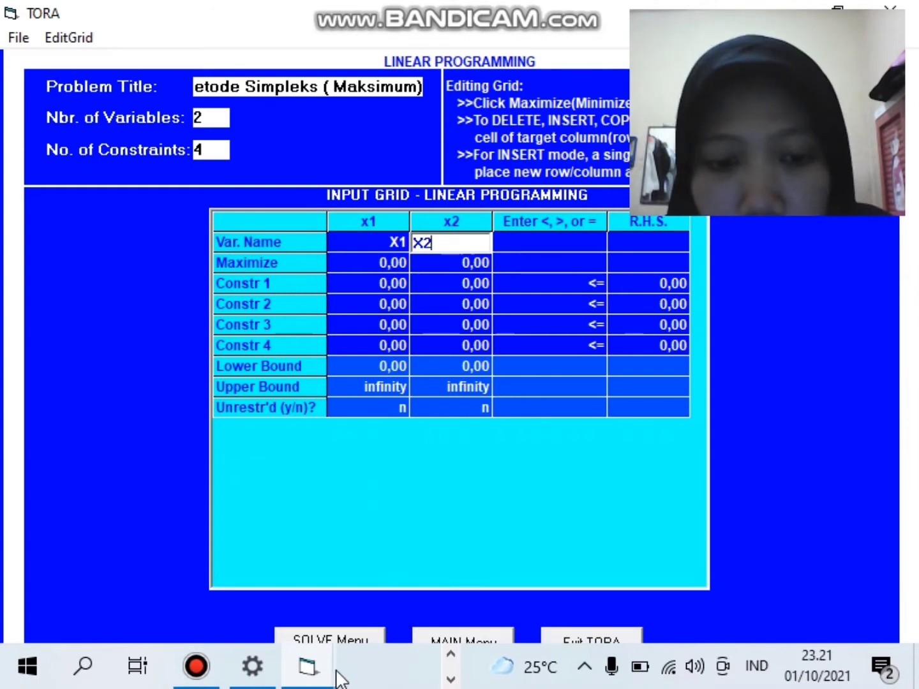
pyautogui.click(450, 654)
# - Check the model in Word, then return to TORA's X1/X2 input grid
pyautogui.click(418, 667)
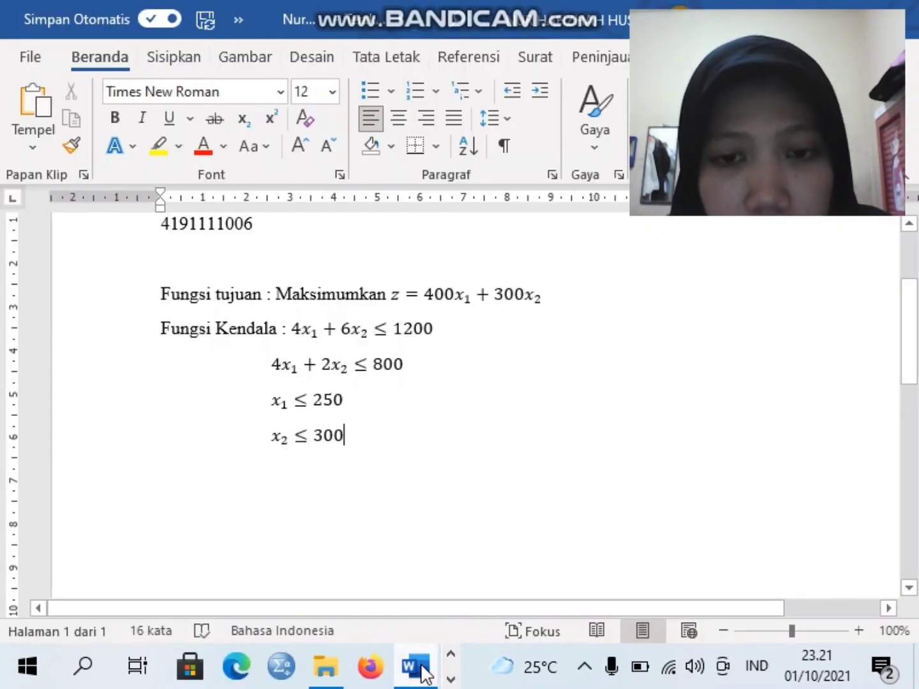
pyautogui.click(451, 680)
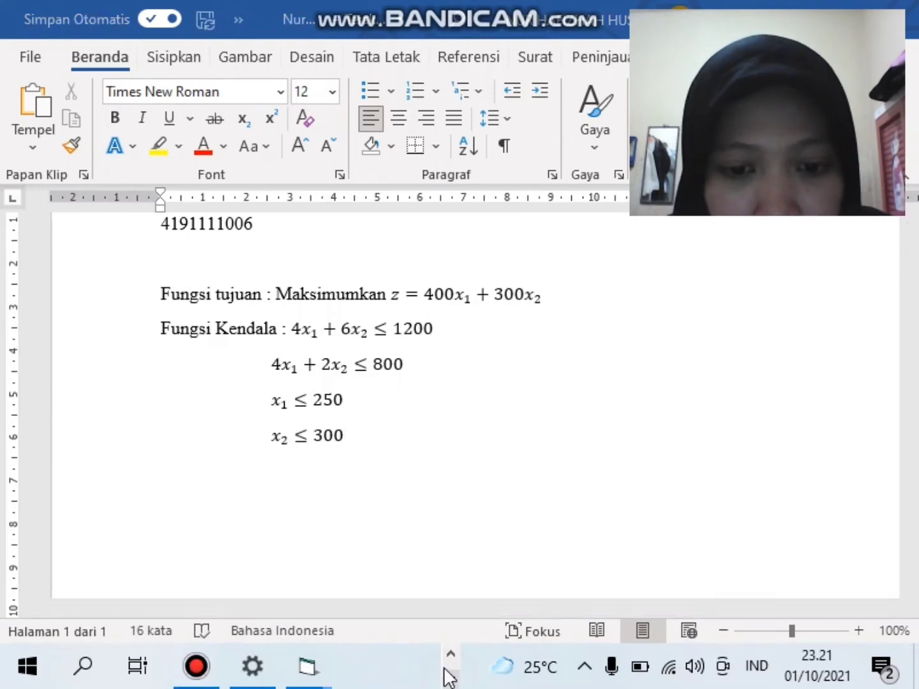
pyautogui.moveTo(308, 664)
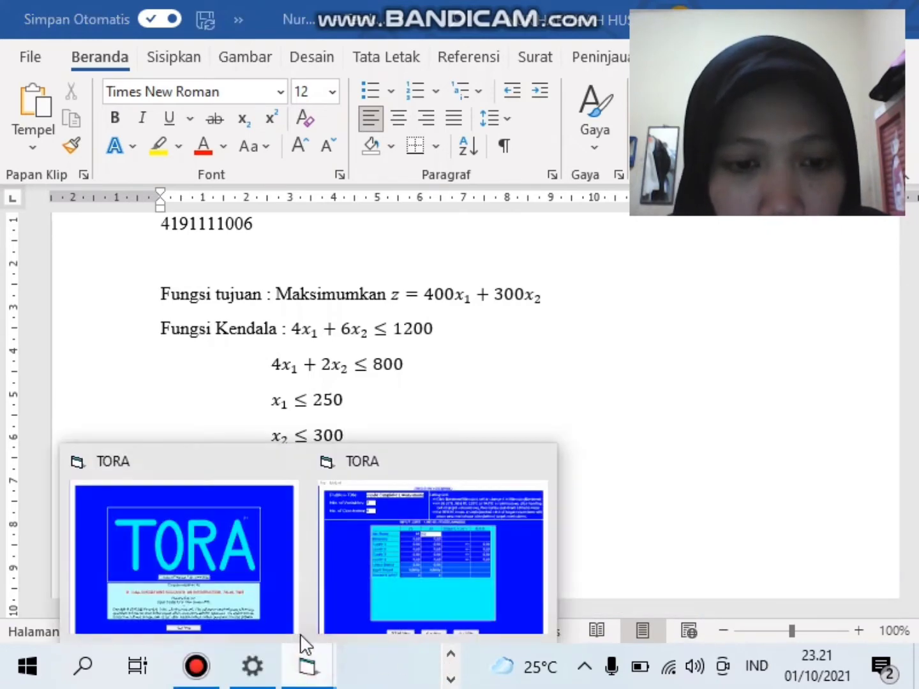
pyautogui.click(376, 595)
# - Enter maximization objective coefficients 400 for X1 and 300 for X2, then switch to Word
pyautogui.click(377, 262)
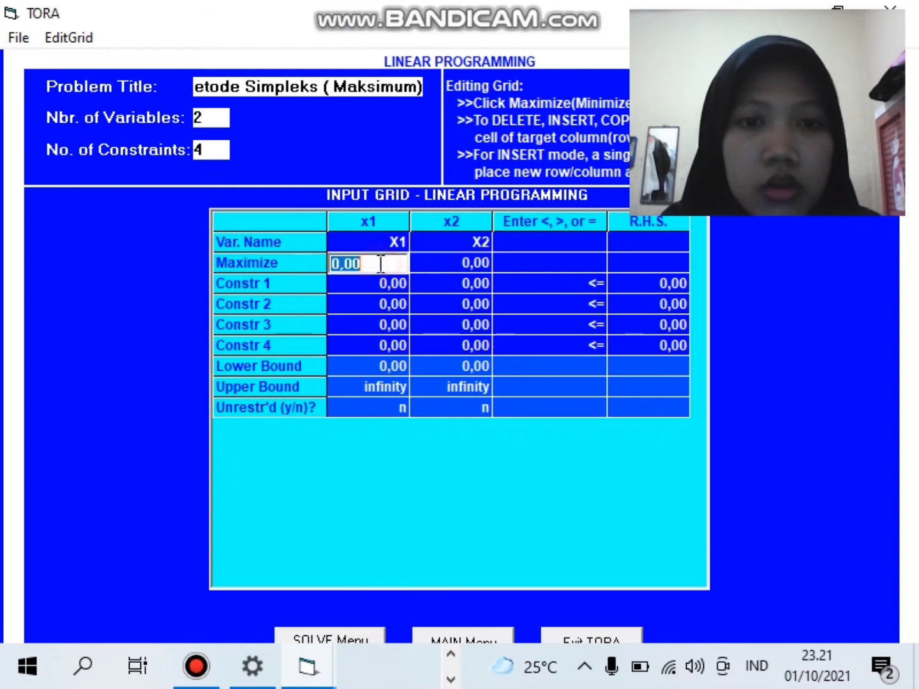
pyautogui.write('400')
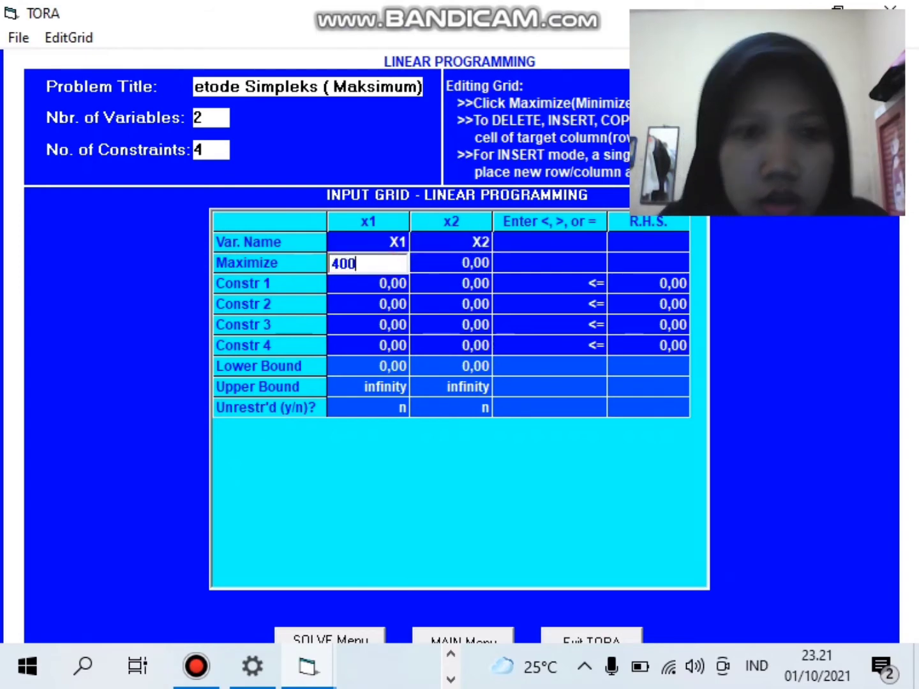
pyautogui.click(455, 264)
pyautogui.write('3')
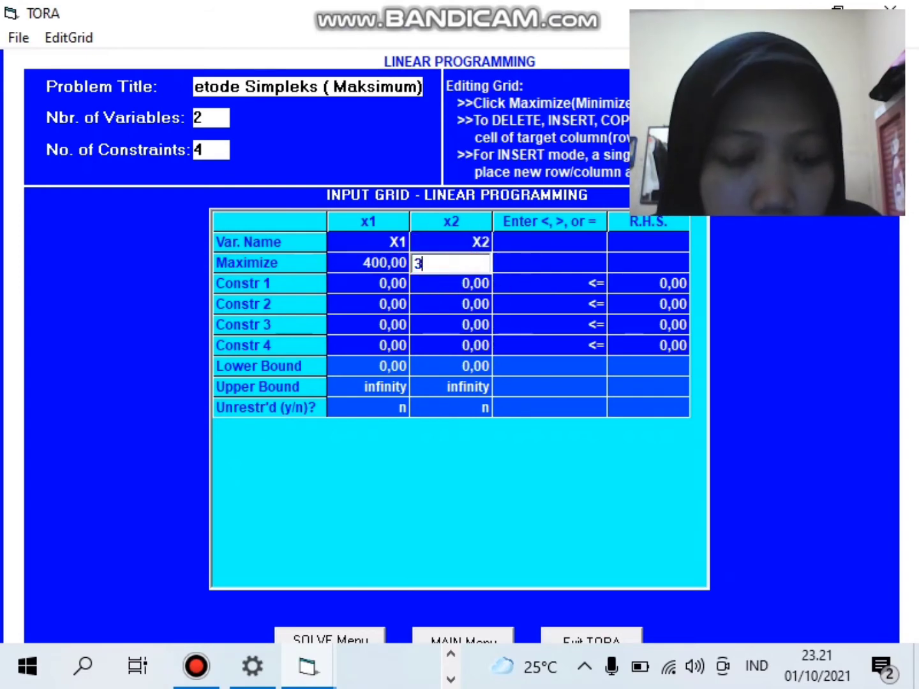
pyautogui.click(255, 262)
pyautogui.click(255, 262)
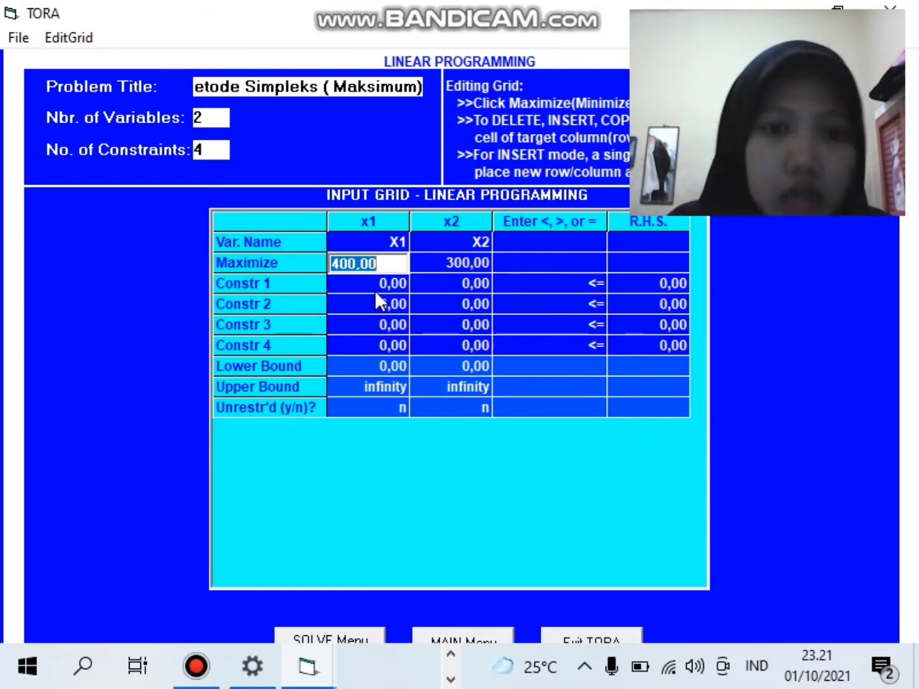
pyautogui.click(451, 654)
pyautogui.click(408, 661)
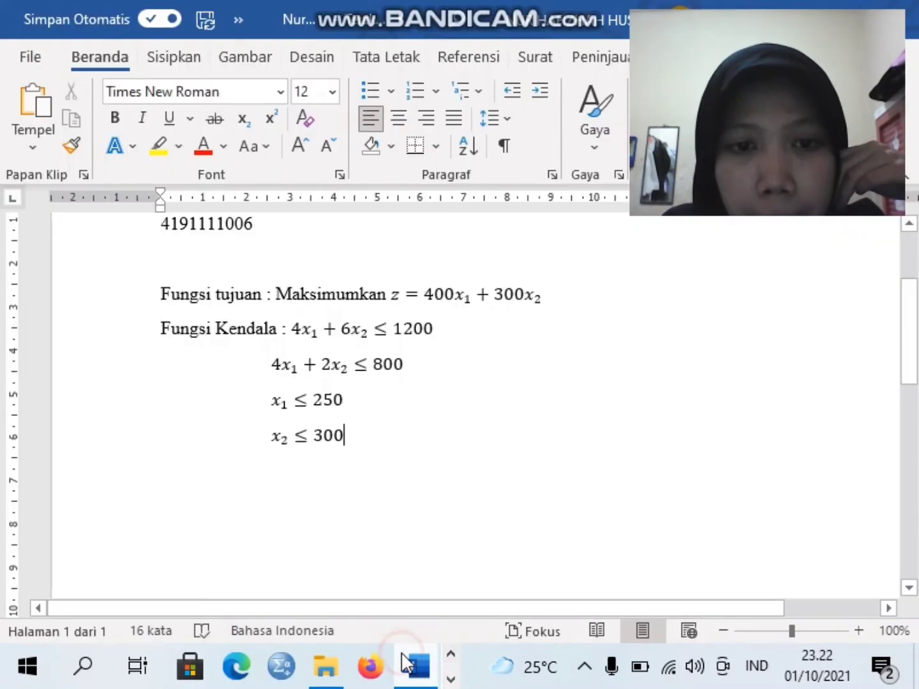
# - Look over the constraint equations in Word and go back to the TORA input grid
pyautogui.click(451, 681)
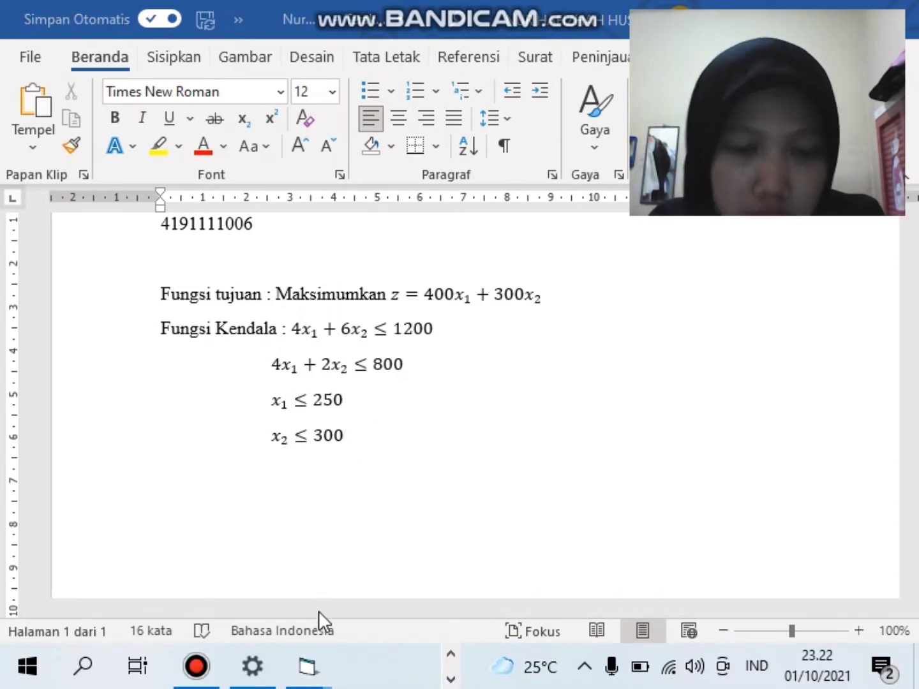
pyautogui.moveTo(310, 667)
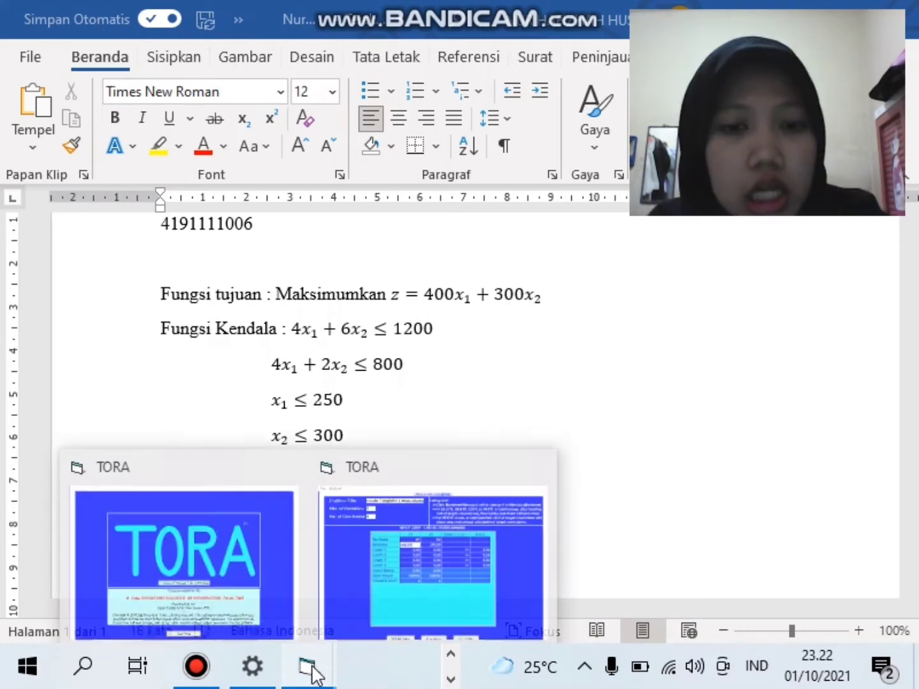
pyautogui.click(341, 479)
# - Fill in Constr 1 as 4x1 + 6x2 ≤ 1200
pyautogui.click(395, 283)
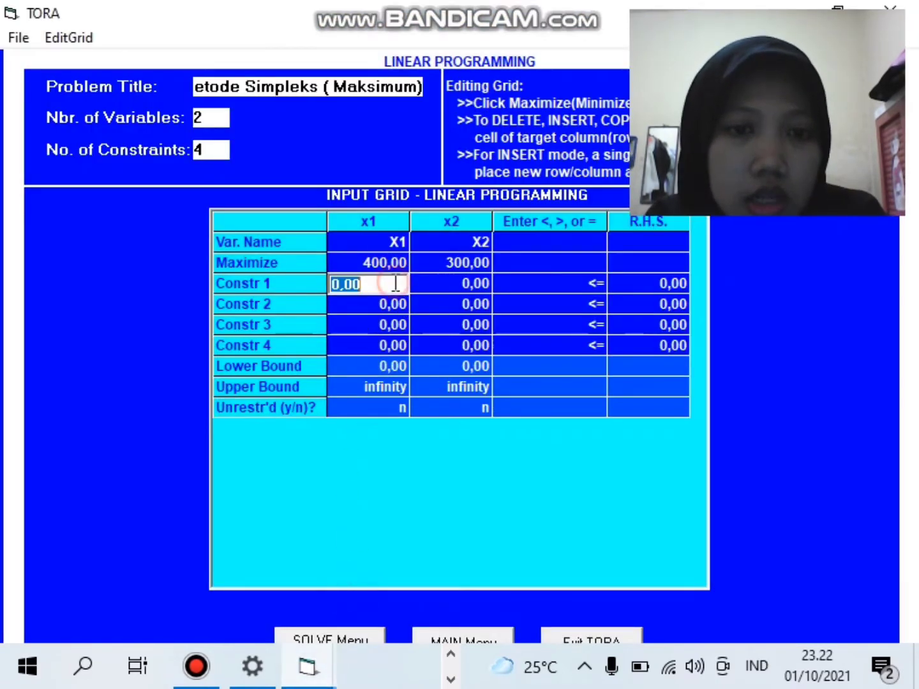
pyautogui.write('4')
pyautogui.click(455, 284)
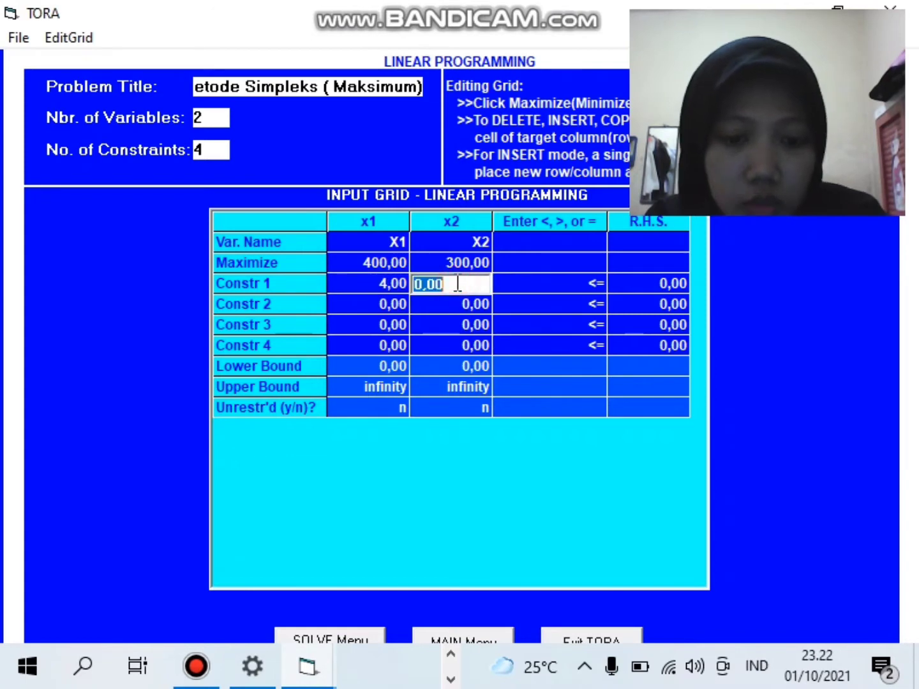
pyautogui.write('6')
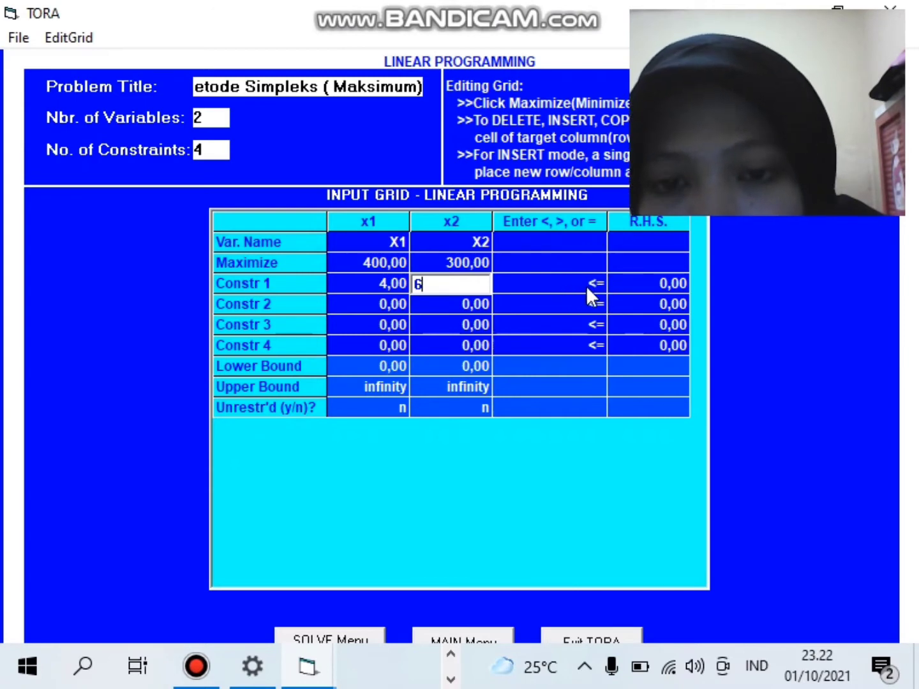
pyautogui.click(643, 285)
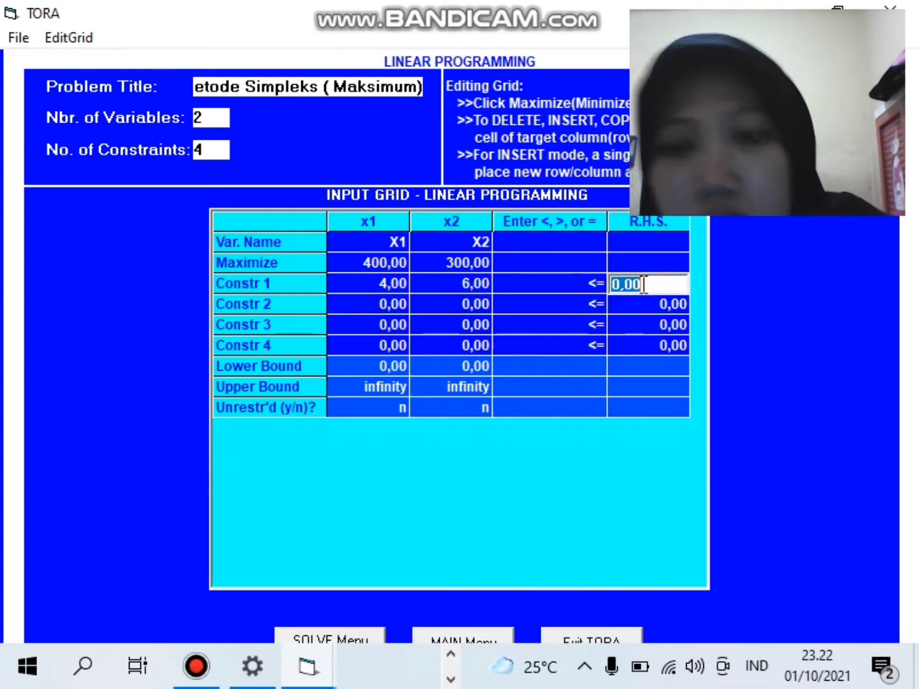
pyautogui.write('1200')
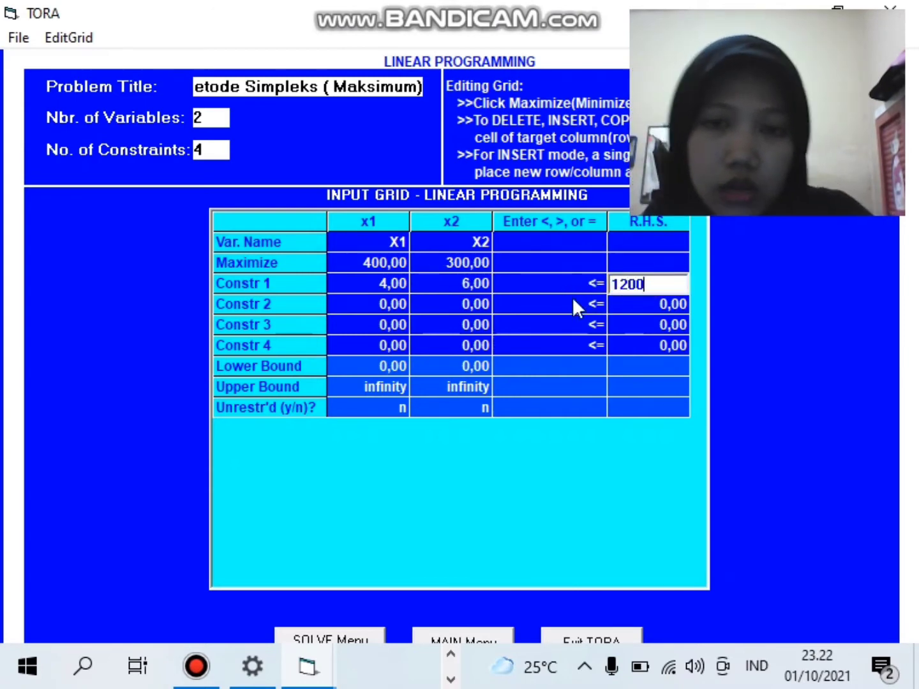
# - Fill in Constr 2 as 4x1 + 2x2 ≤ 800, fixing a mistyped coefficient
pyautogui.click(400, 300)
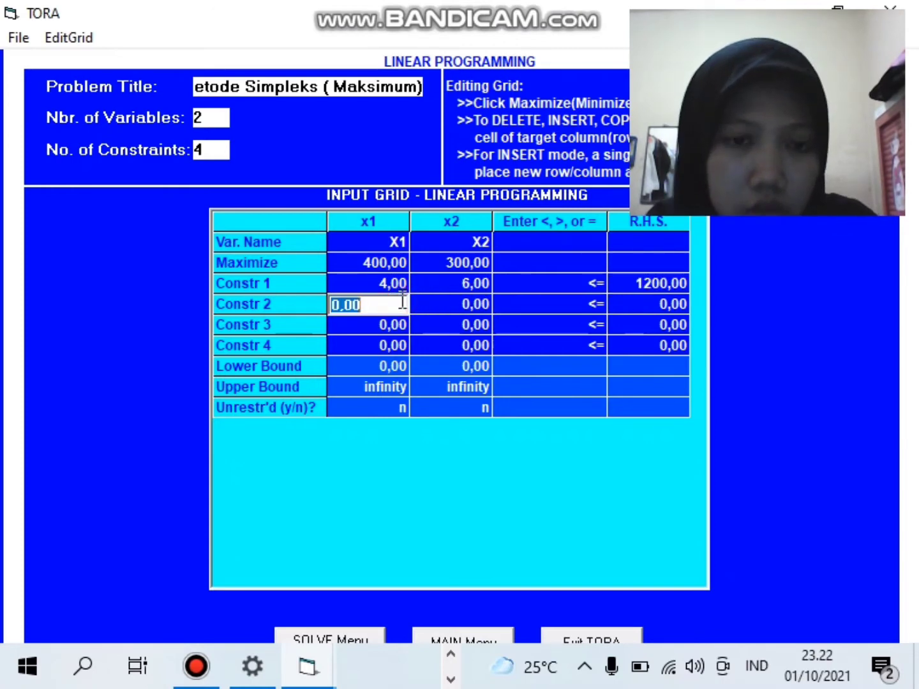
pyautogui.write('4')
pyautogui.click(445, 302)
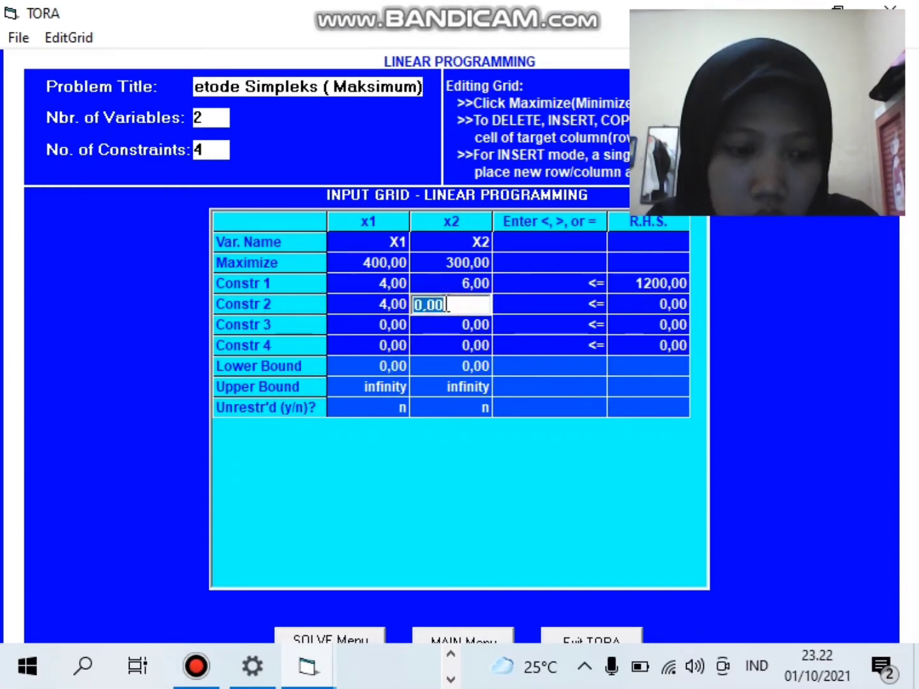
pyautogui.write('22')
pyautogui.press('BackSpace')
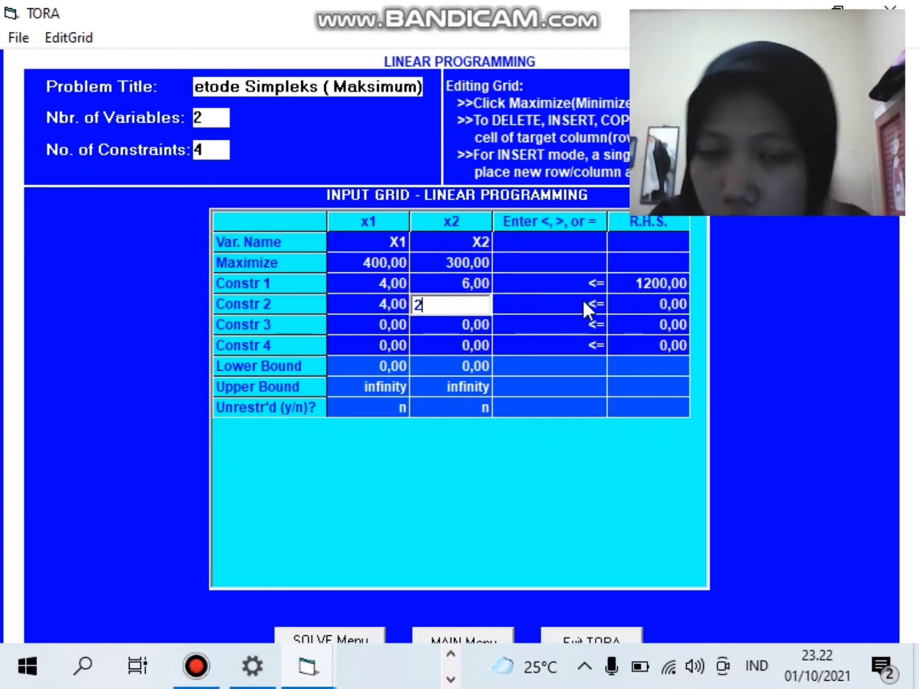
pyautogui.click(652, 304)
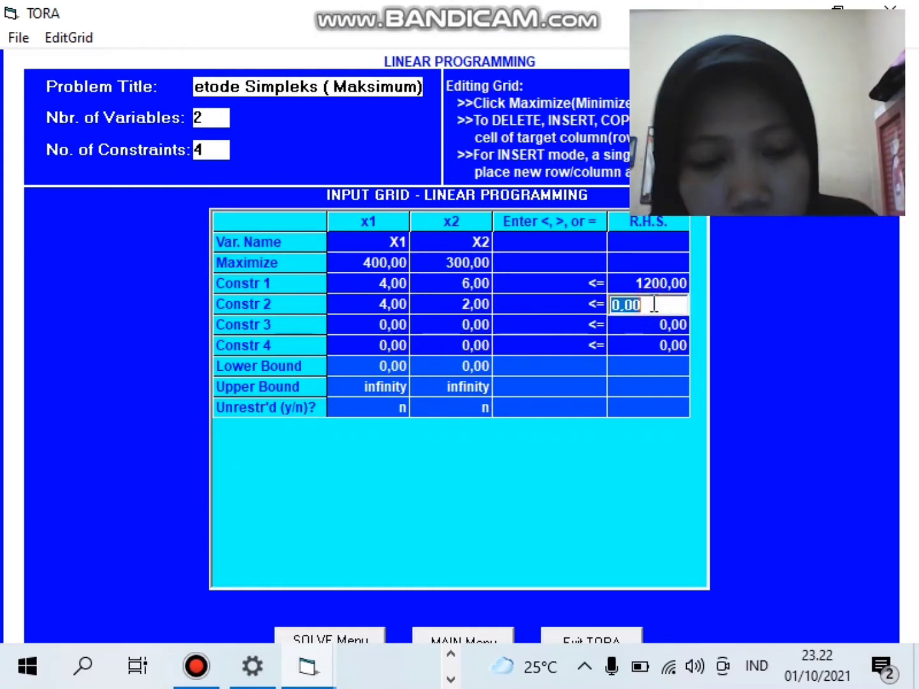
pyautogui.write('800')
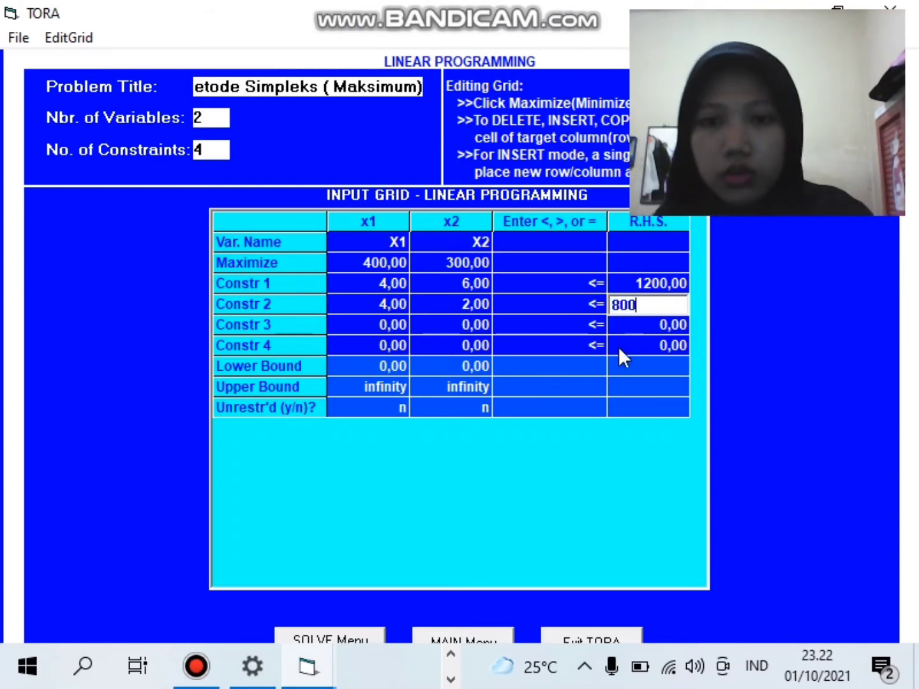
pyautogui.click(452, 656)
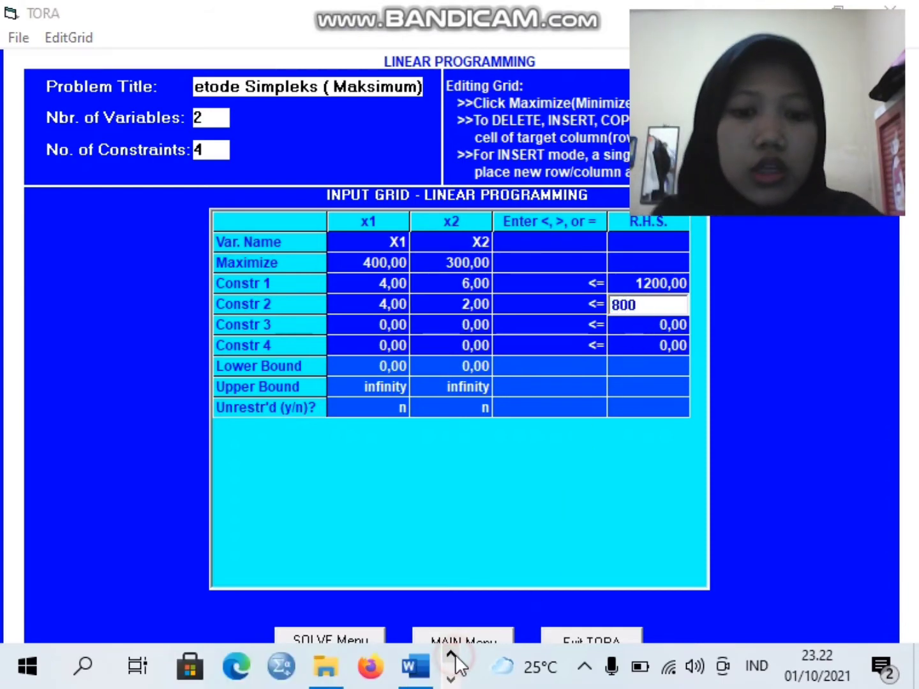
pyautogui.click(415, 667)
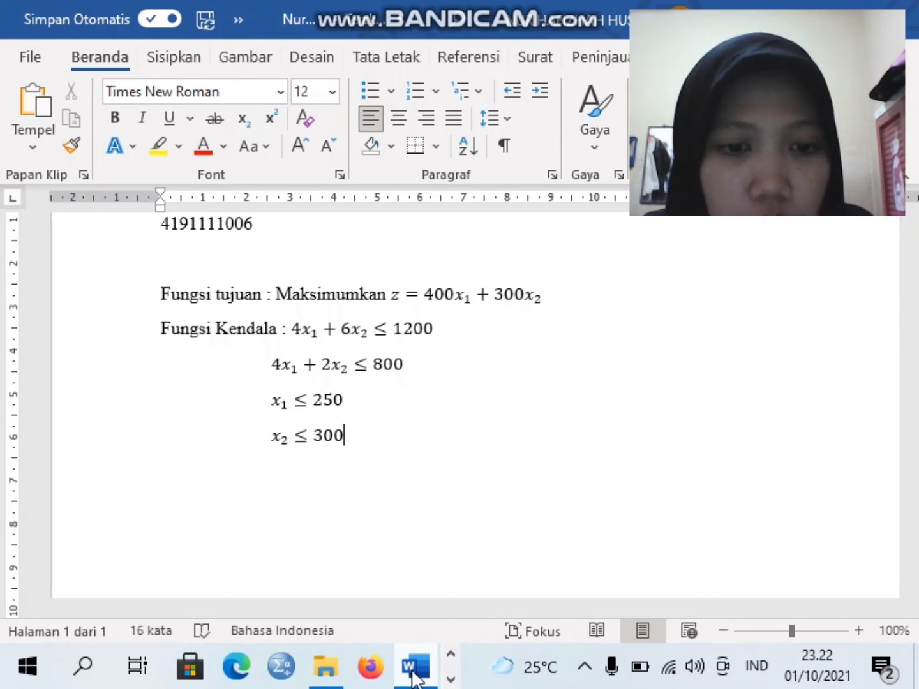
pyautogui.click(199, 478)
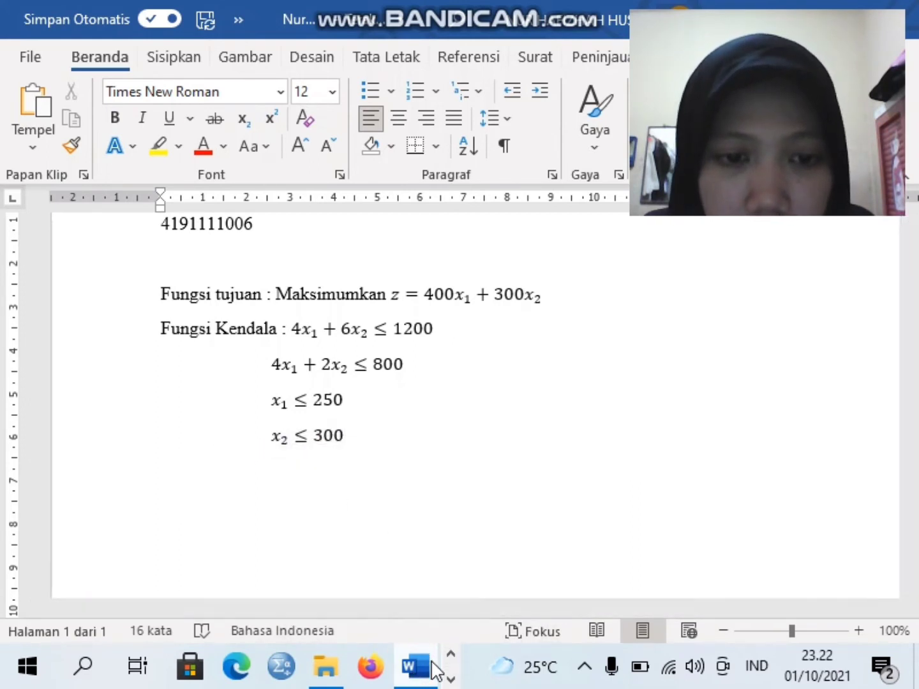
pyautogui.click(447, 676)
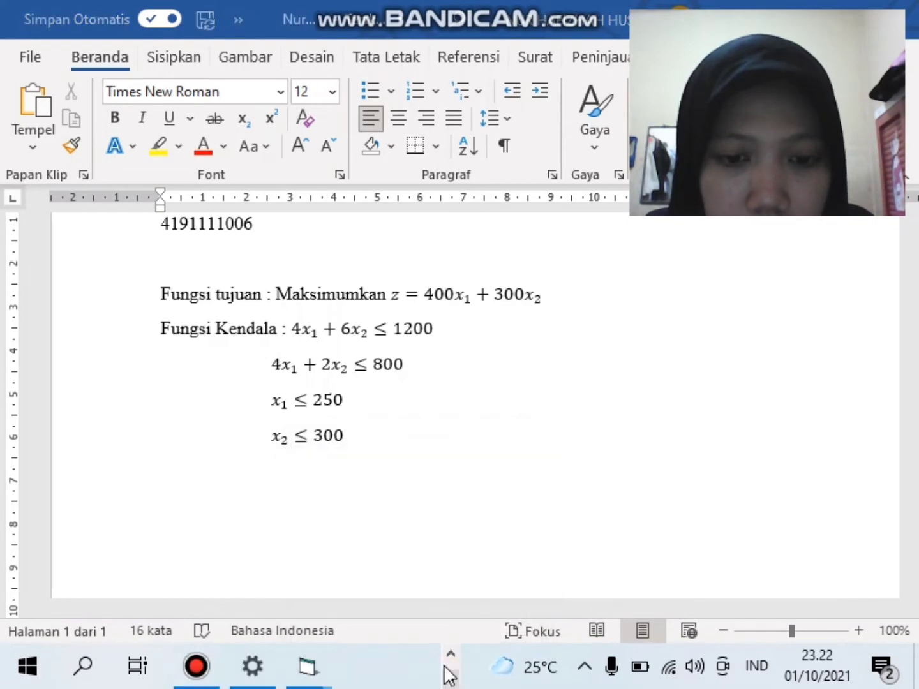
pyautogui.click(305, 670)
# - Back in TORA, fill in Constr 3 as 1x1 + 0x2 ≤ 250
pyautogui.click(371, 545)
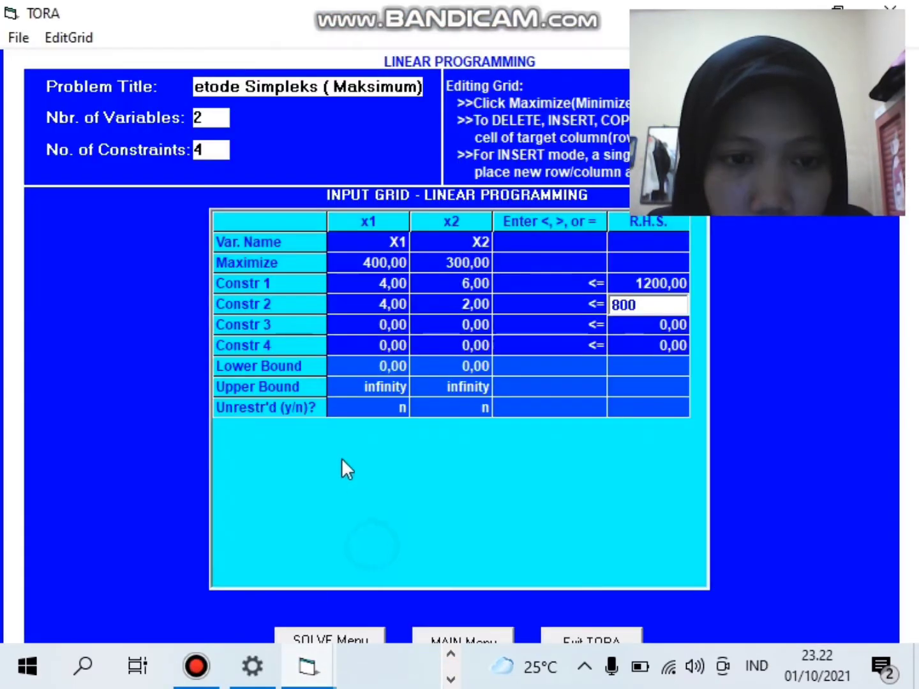
pyautogui.click(377, 321)
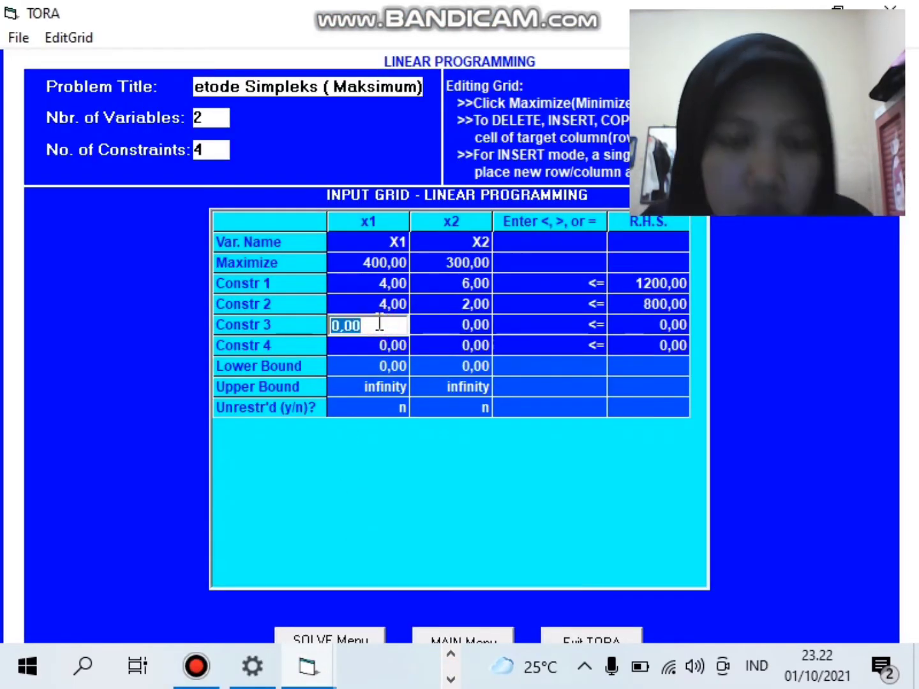
pyautogui.write('1')
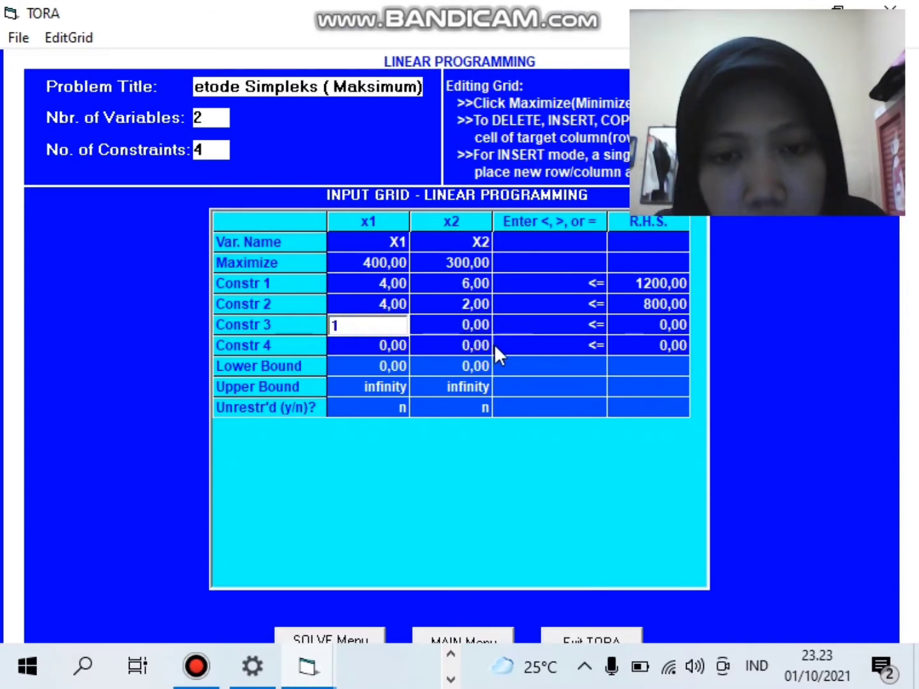
pyautogui.click(651, 320)
pyautogui.write('2')
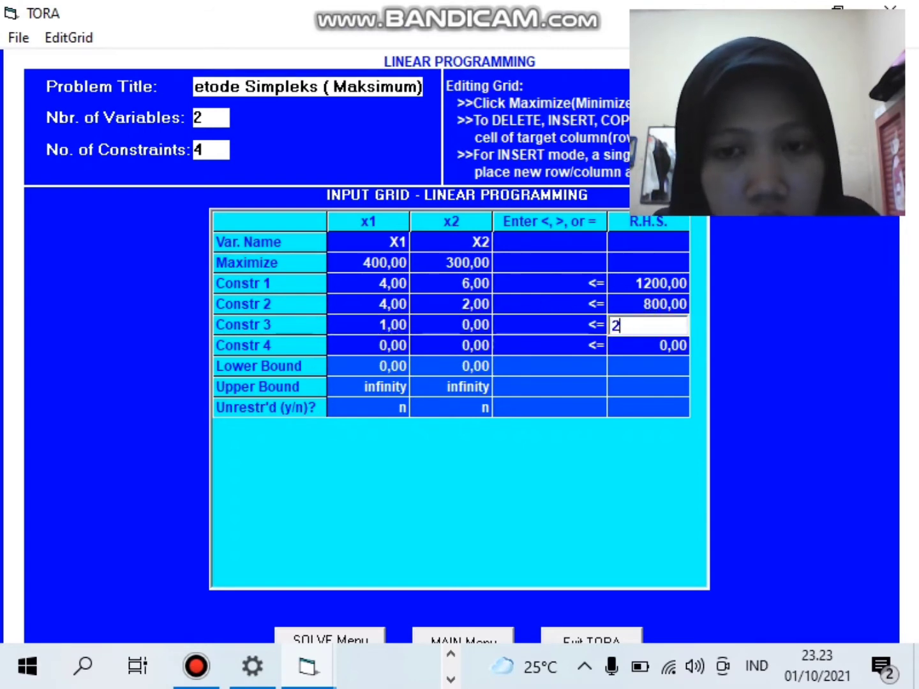
pyautogui.write('50')
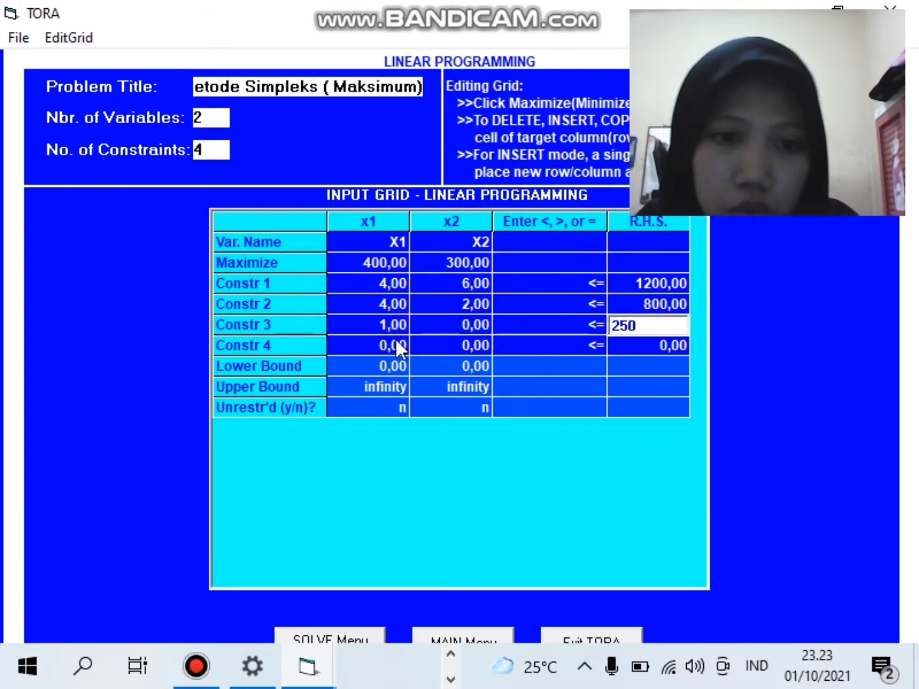
pyautogui.click(395, 338)
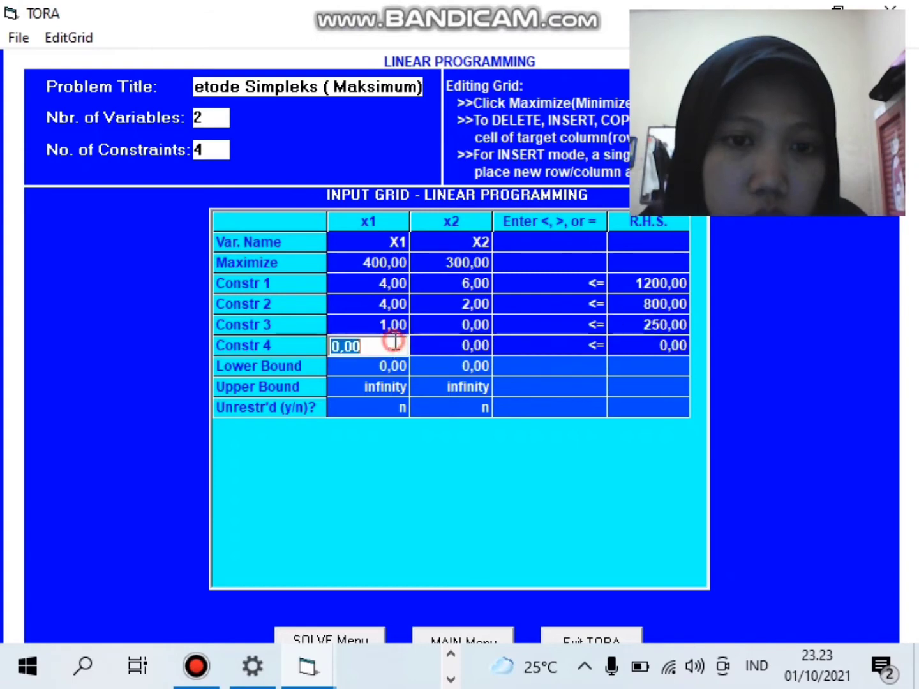
# - Fill in Constr 4 as 0x1 + 1x2 ≤ 300
pyautogui.click(439, 346)
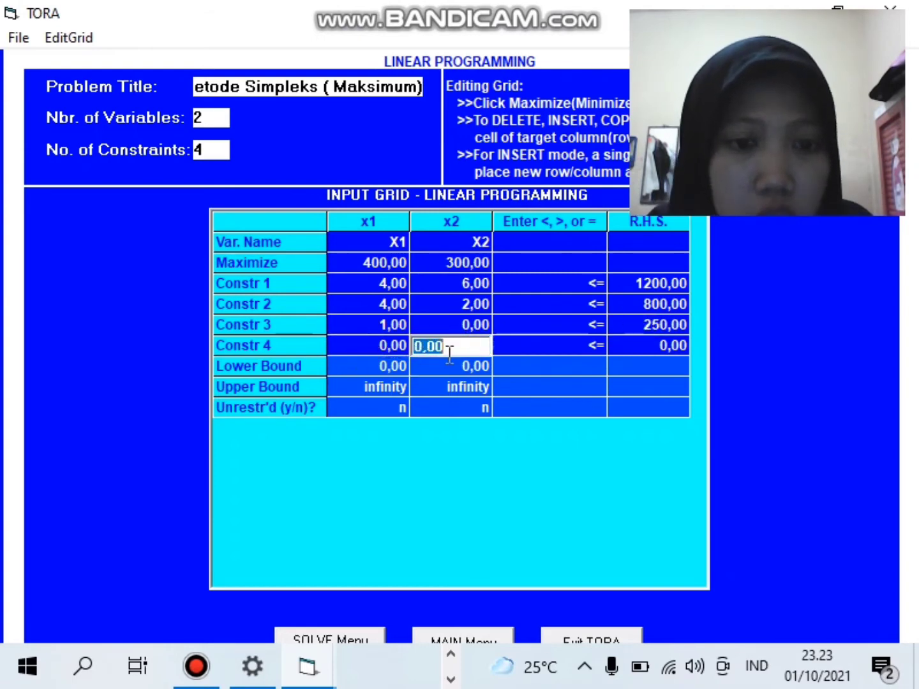
pyautogui.write('1')
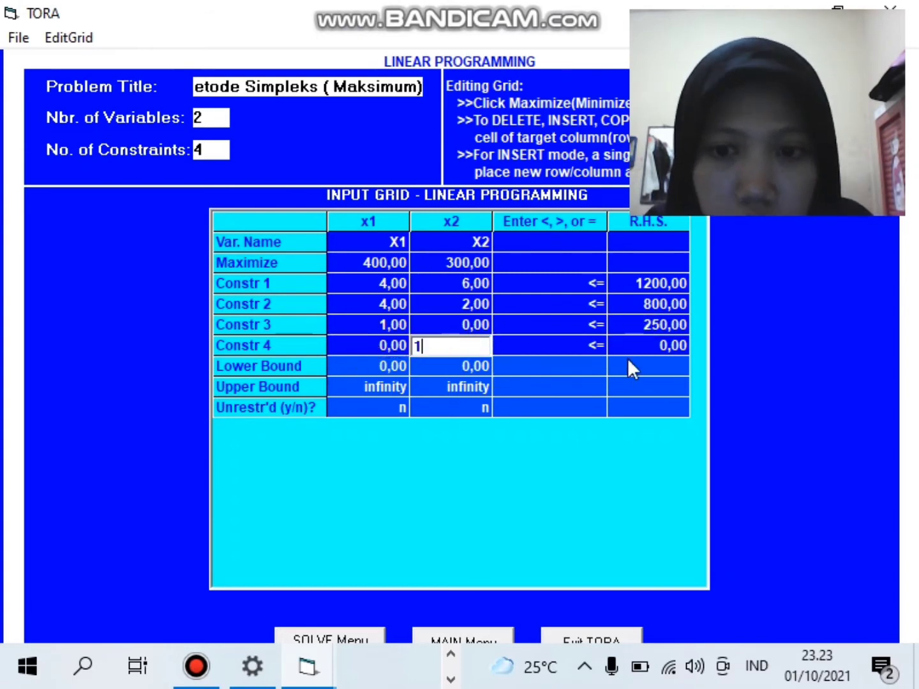
pyautogui.click(656, 347)
pyautogui.write('300')
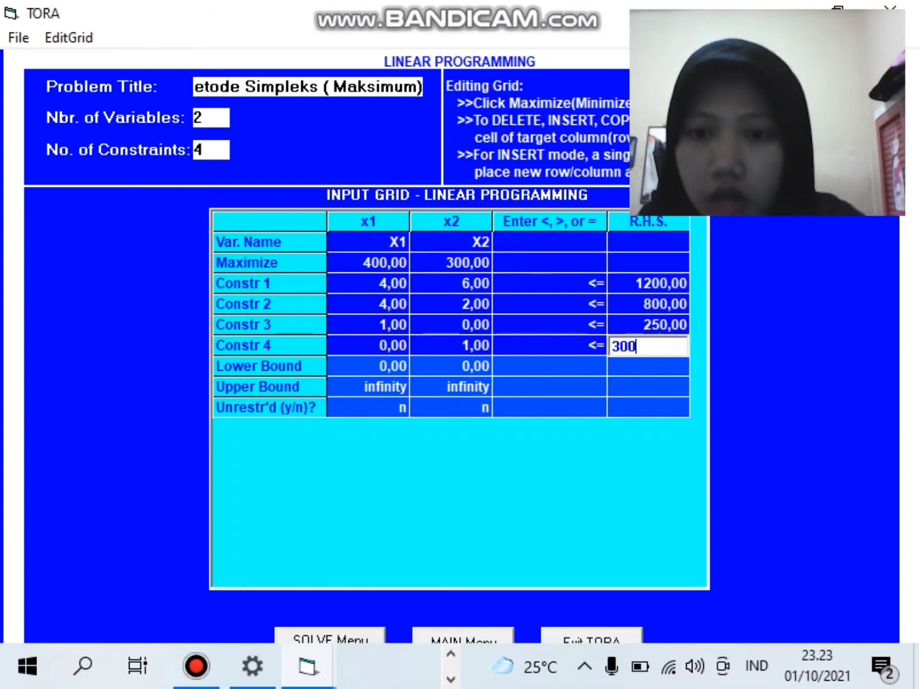
pyautogui.press('Return')
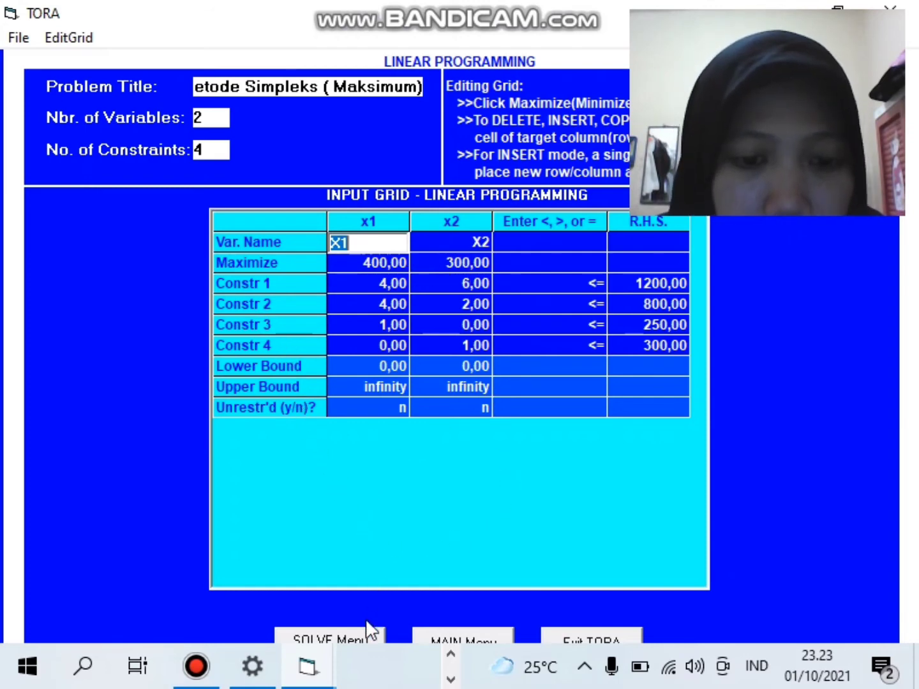
# - Save the problem data as 'Soal Metode Simpleks(Maksimum)' in Documents before solving
pyautogui.click(329, 640)
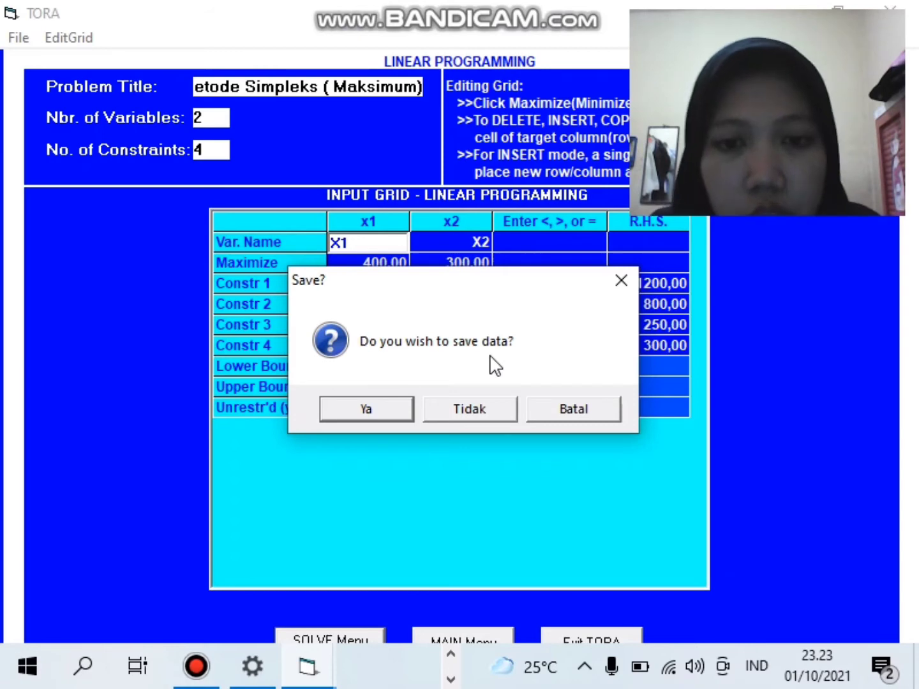
pyautogui.click(362, 410)
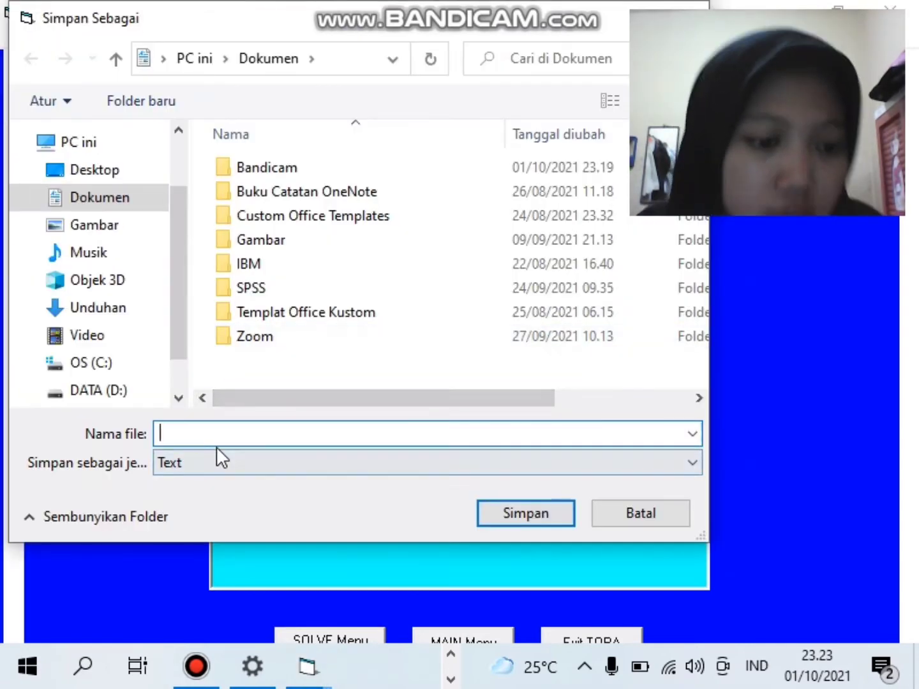
pyautogui.write('M')
pyautogui.press('BackSpace')
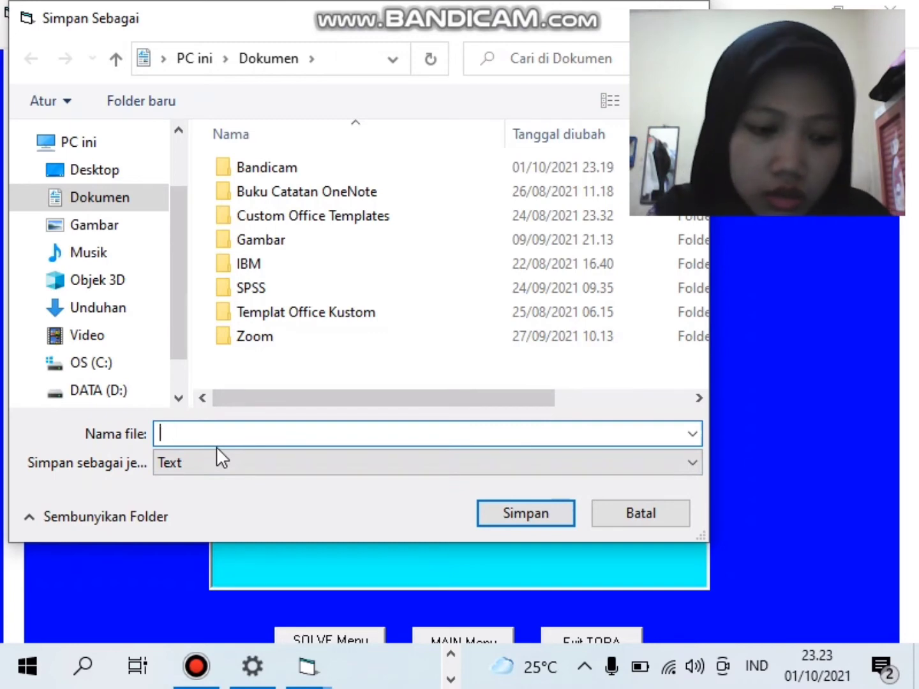
pyautogui.write('Soal Me')
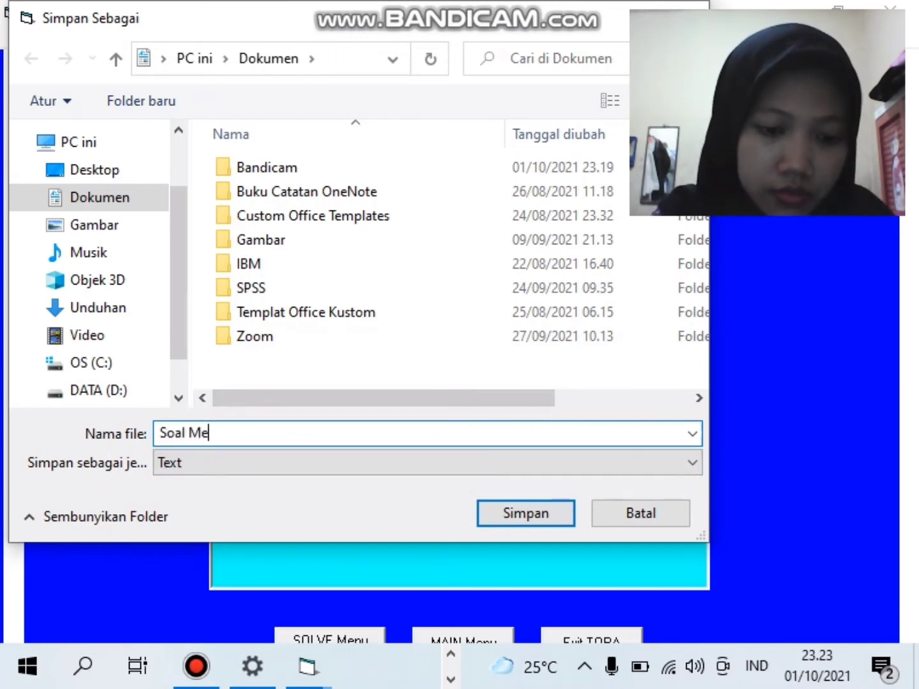
pyautogui.write('tode Si')
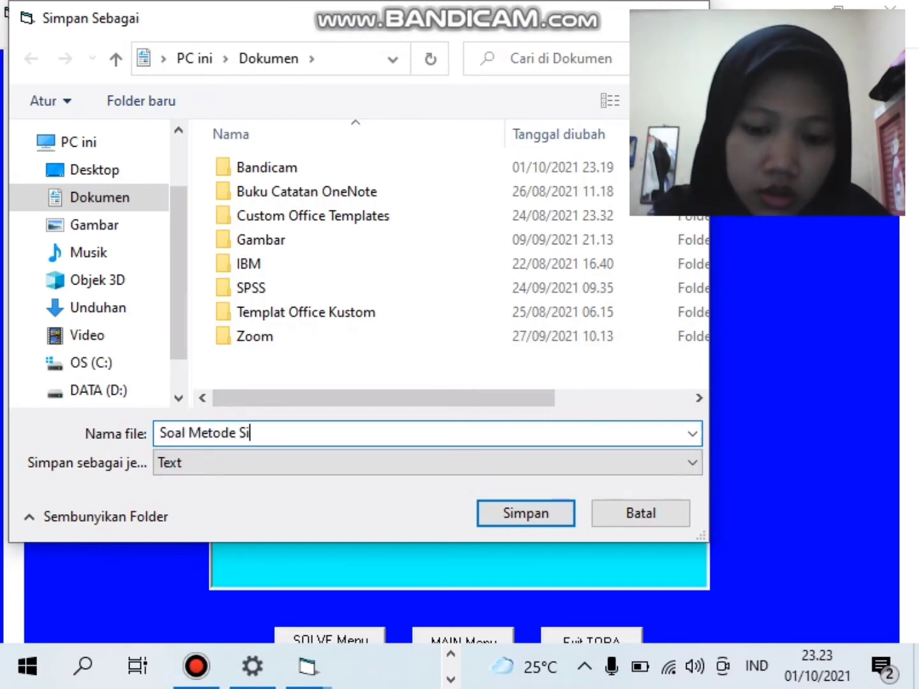
pyautogui.write('mpleks(a')
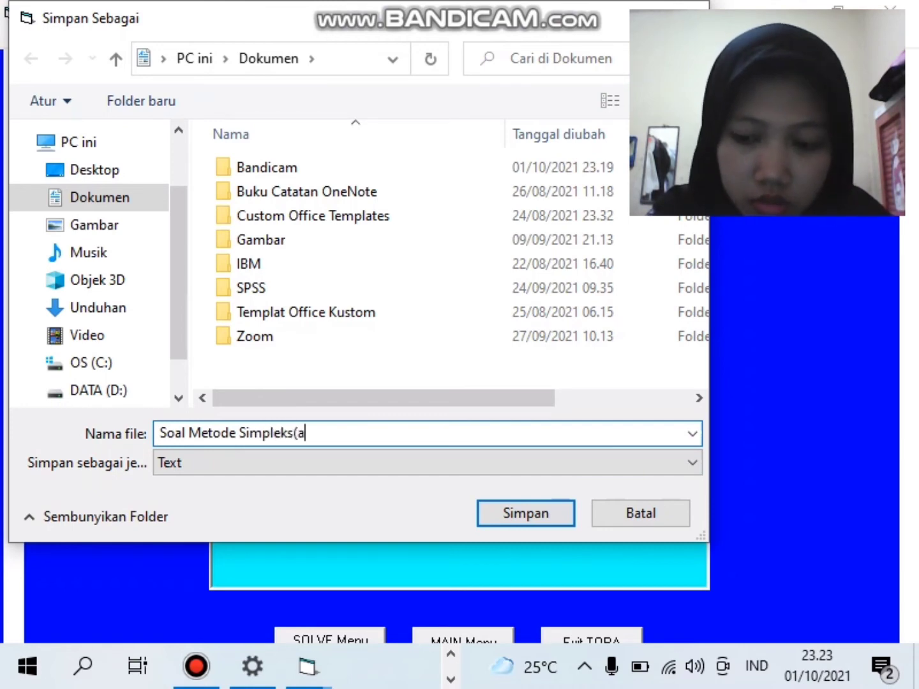
pyautogui.press('BackSpace')
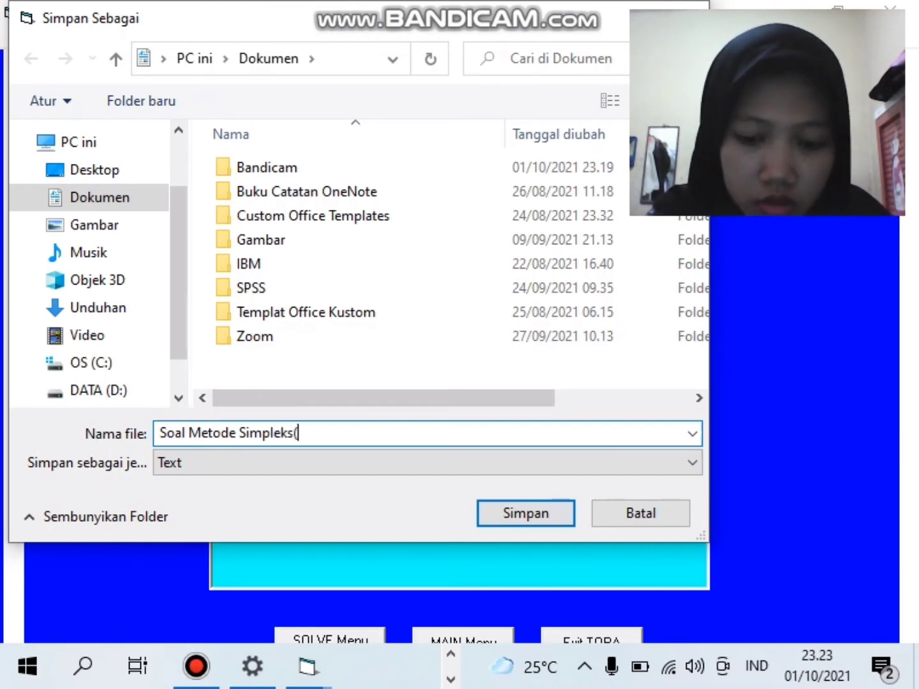
pyautogui.write('Maksimum)')
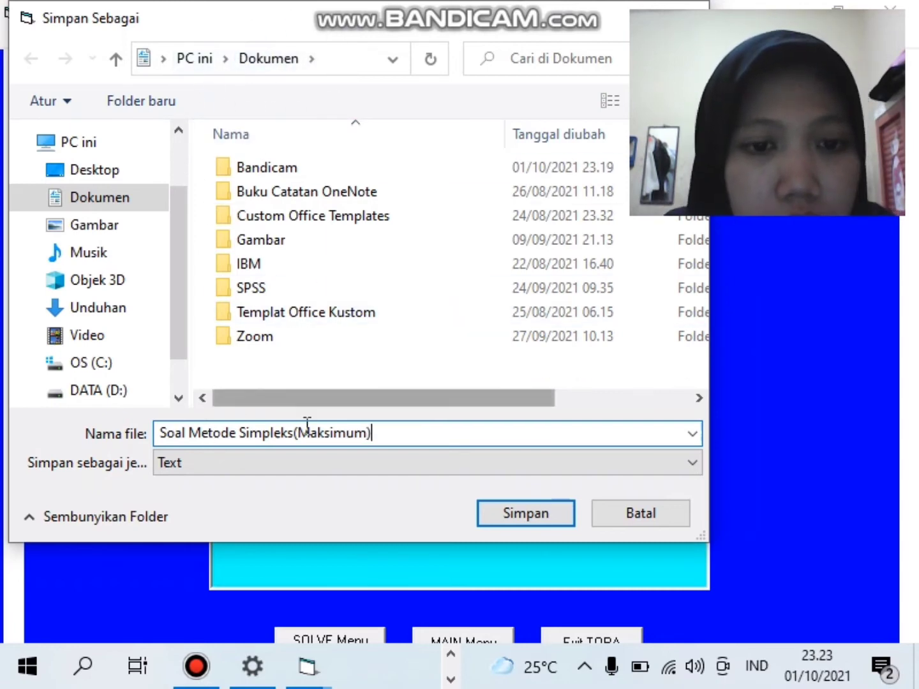
pyautogui.click(538, 513)
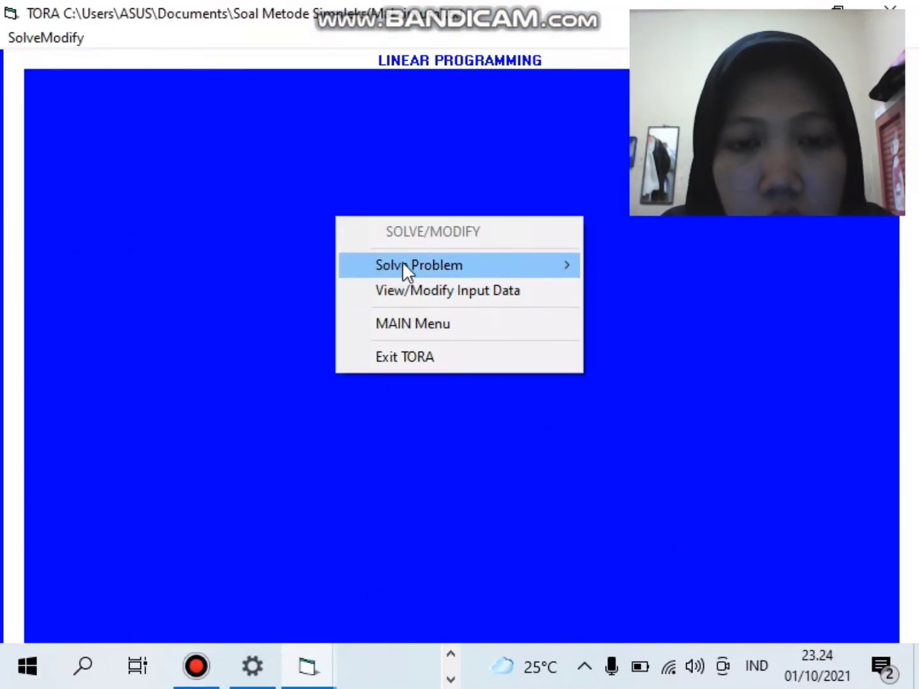
# - Solve algebraically by iterations from an all-slack start and display the Iteration 1 tableau
pyautogui.click(433, 265)
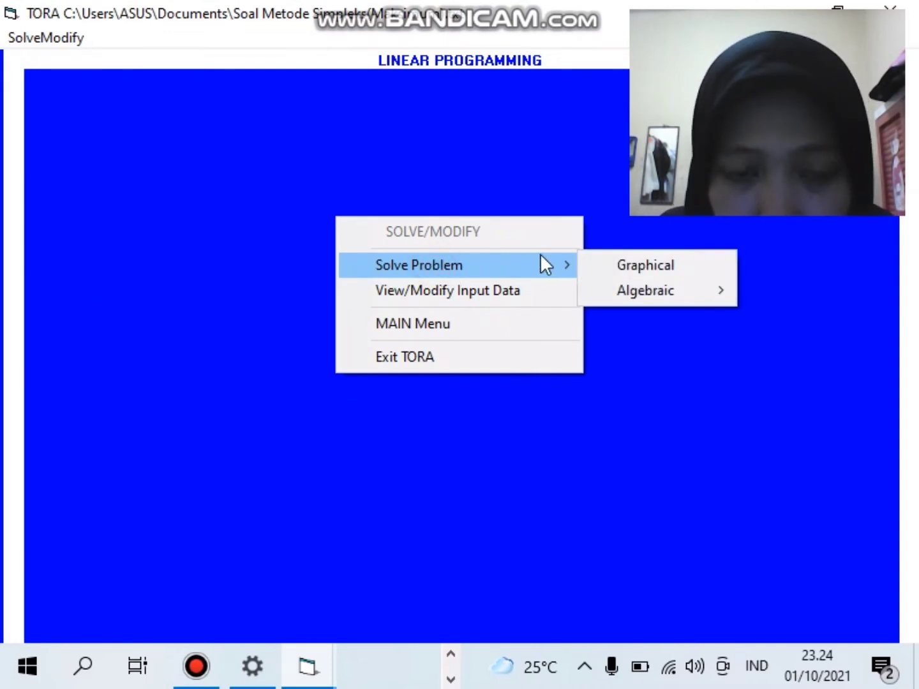
pyautogui.moveTo(610, 296)
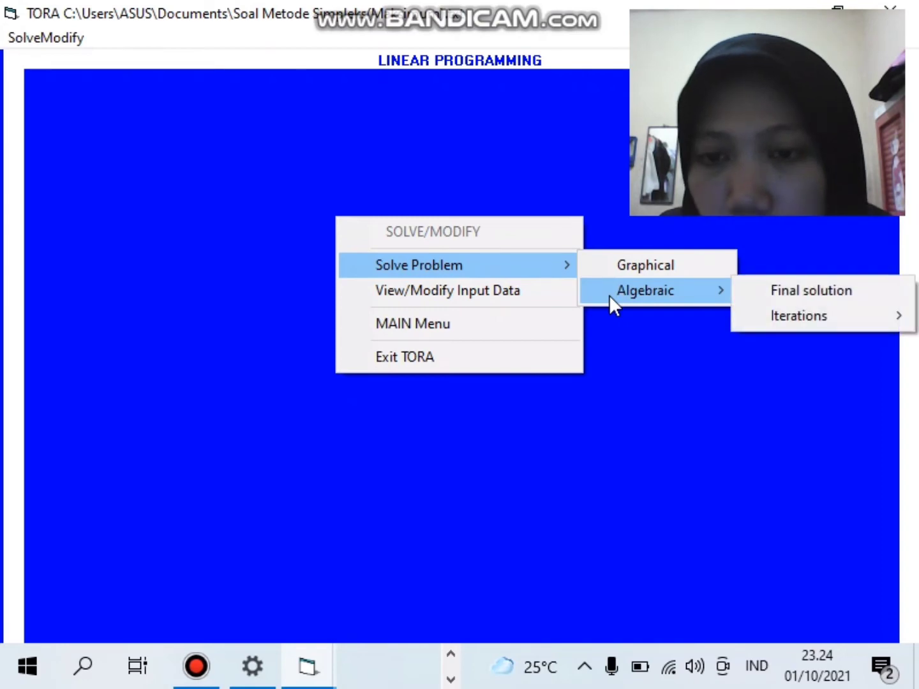
pyautogui.moveTo(782, 318)
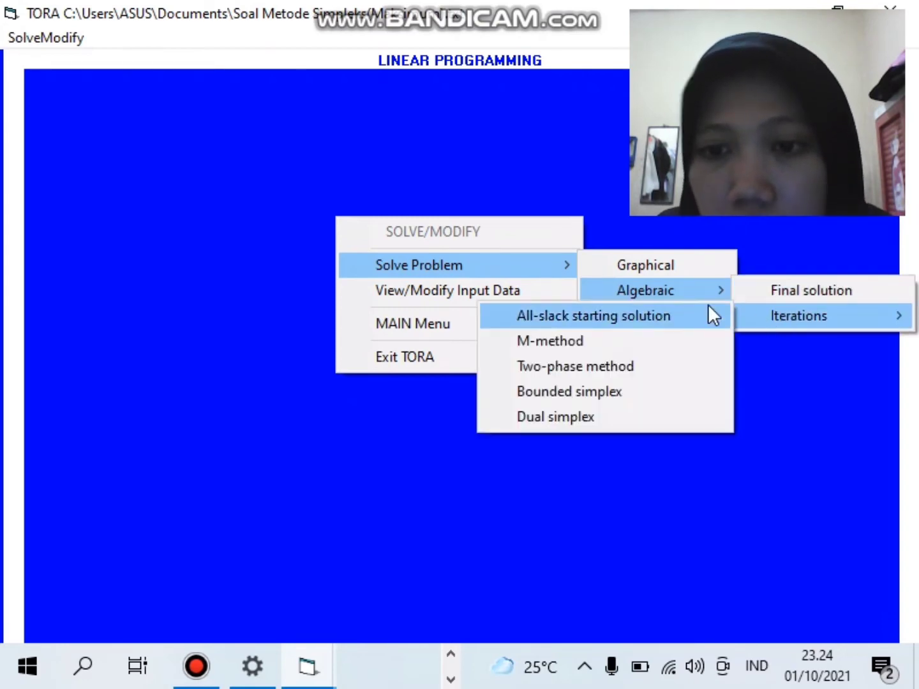
pyautogui.click(672, 313)
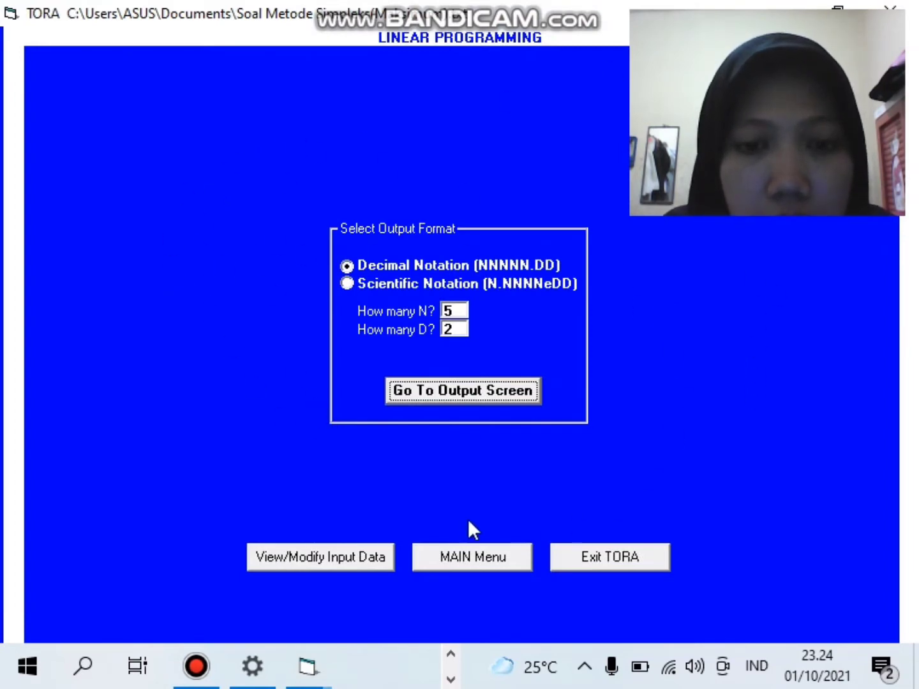
pyautogui.click(419, 396)
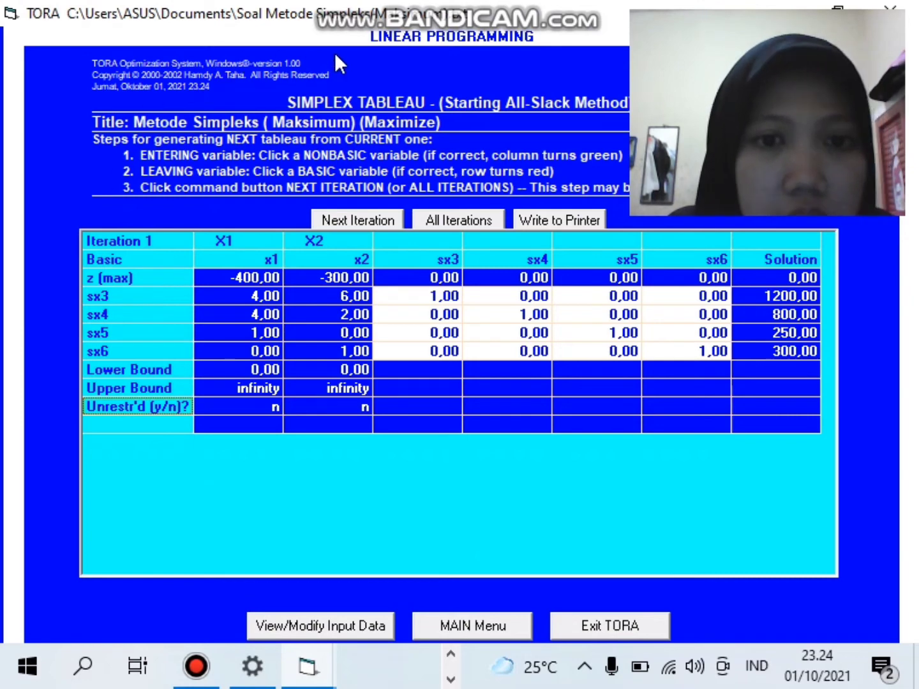
# - Run all simplex iterations and acknowledge that Iteration 3 is optimal
pyautogui.click(445, 219)
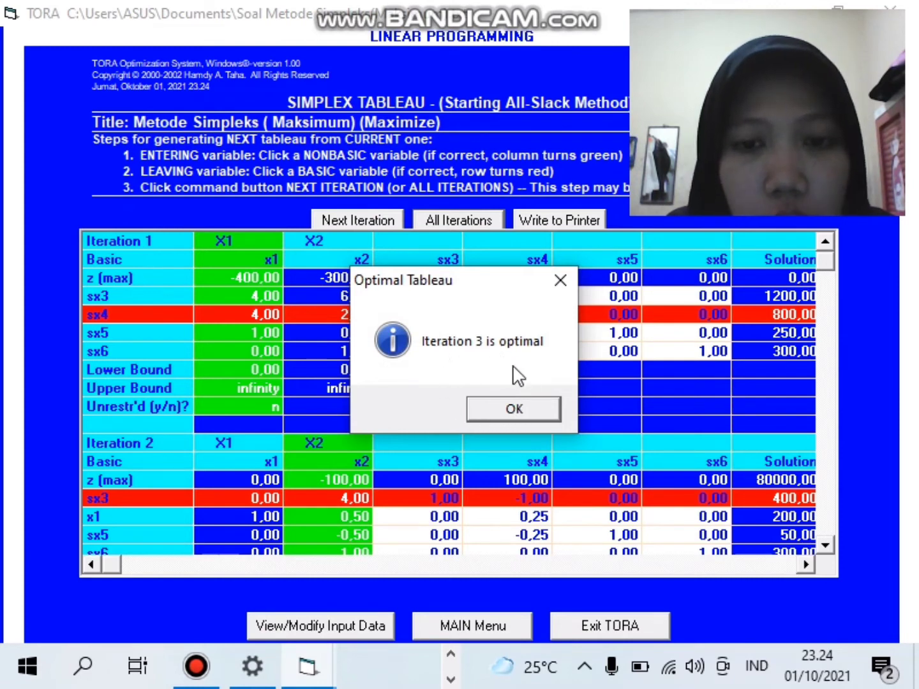
pyautogui.click(514, 410)
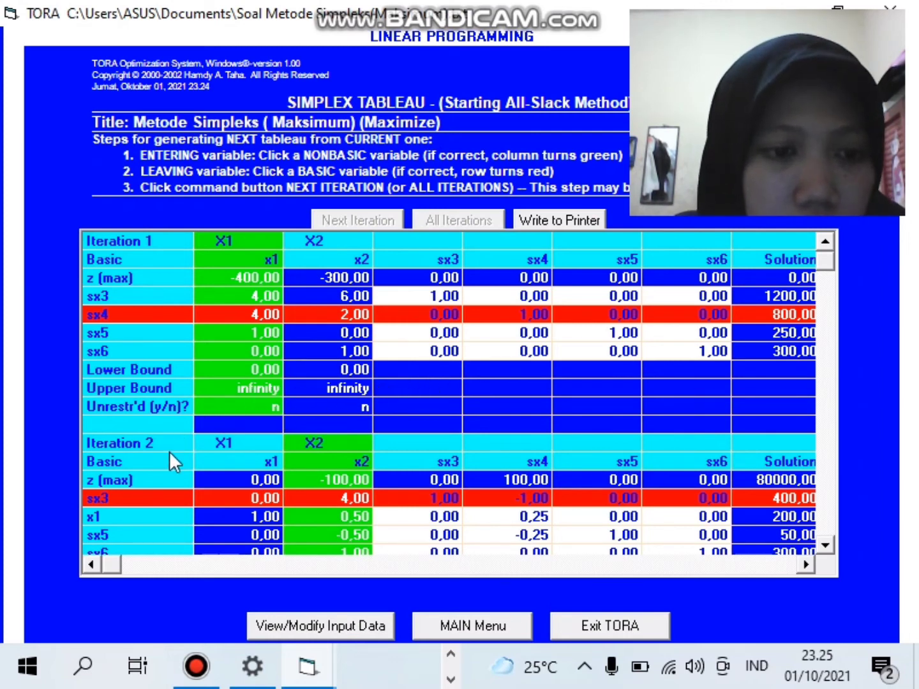
# - Scroll the output down to review the Iteration 2 tableau with z = 80000
pyautogui.moveTo(829, 263); pyautogui.dragTo(826, 294)
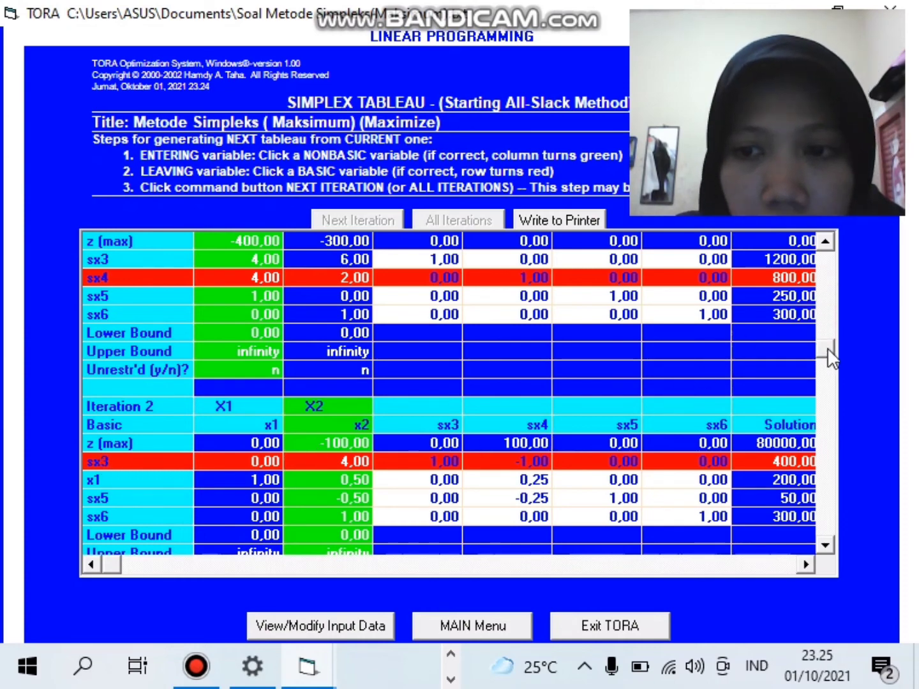
pyautogui.scroll(-1, 829, 353)
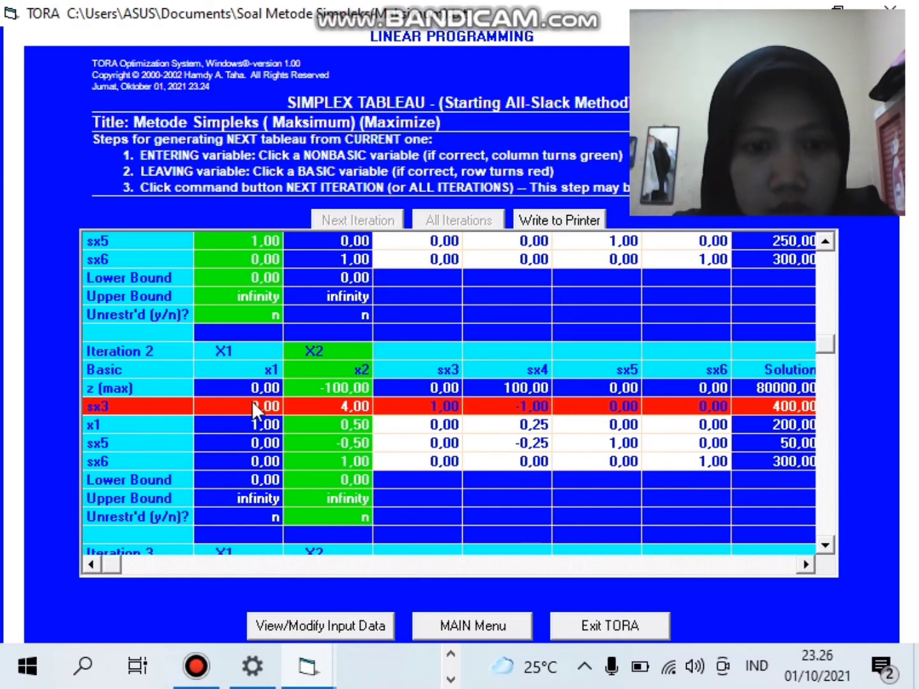
pyautogui.moveTo(825, 344); pyautogui.dragTo(823, 397)
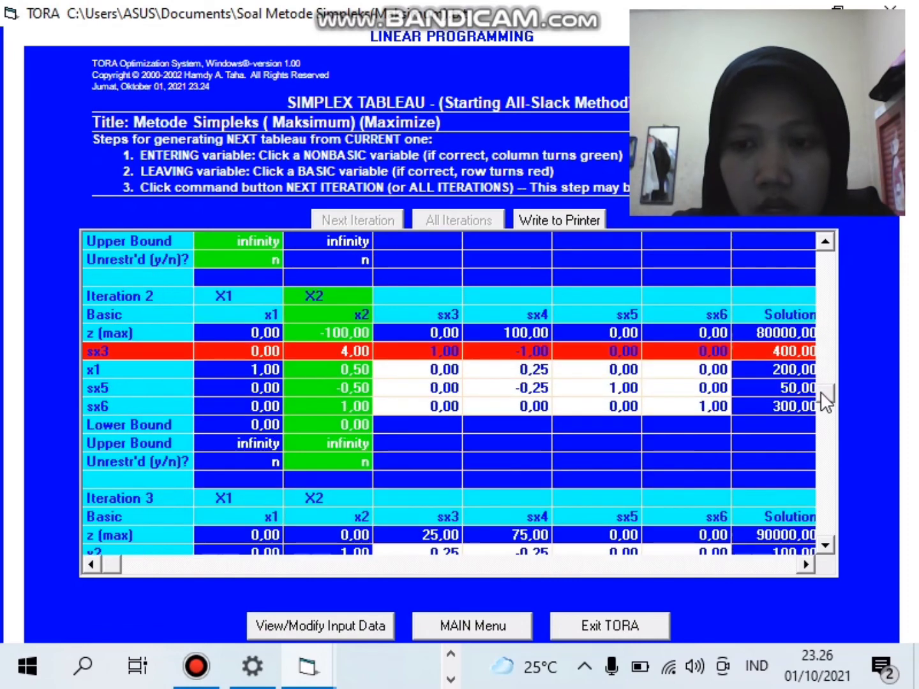
# - Scroll further to show the optimal Iteration 3 tableau: z = 90000, x1 = 150, x2 = 100
pyautogui.moveTo(838, 438); pyautogui.dragTo(827, 475)
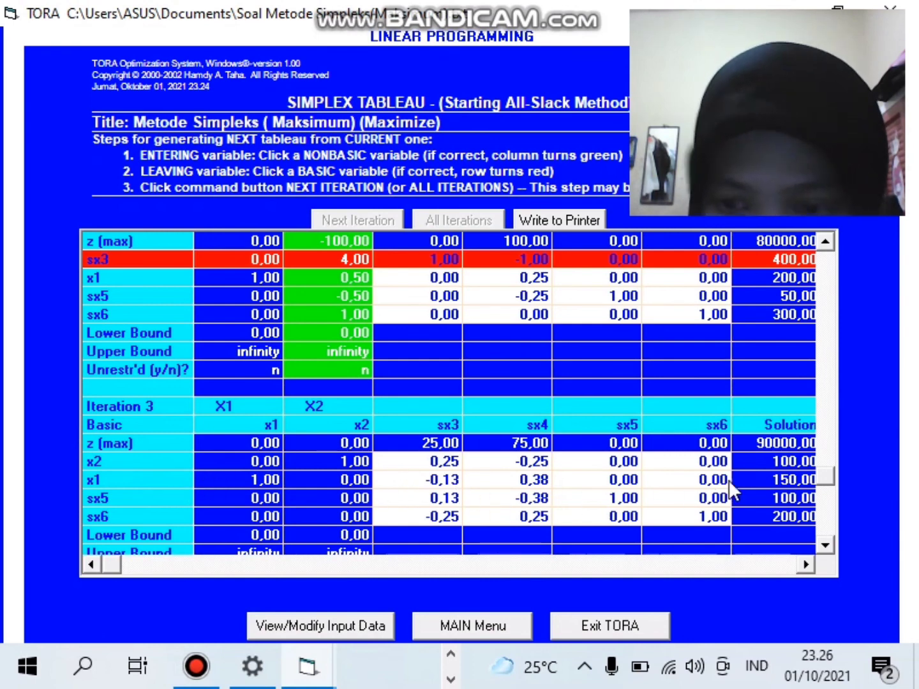
pyautogui.moveTo(827, 479); pyautogui.dragTo(830, 492)
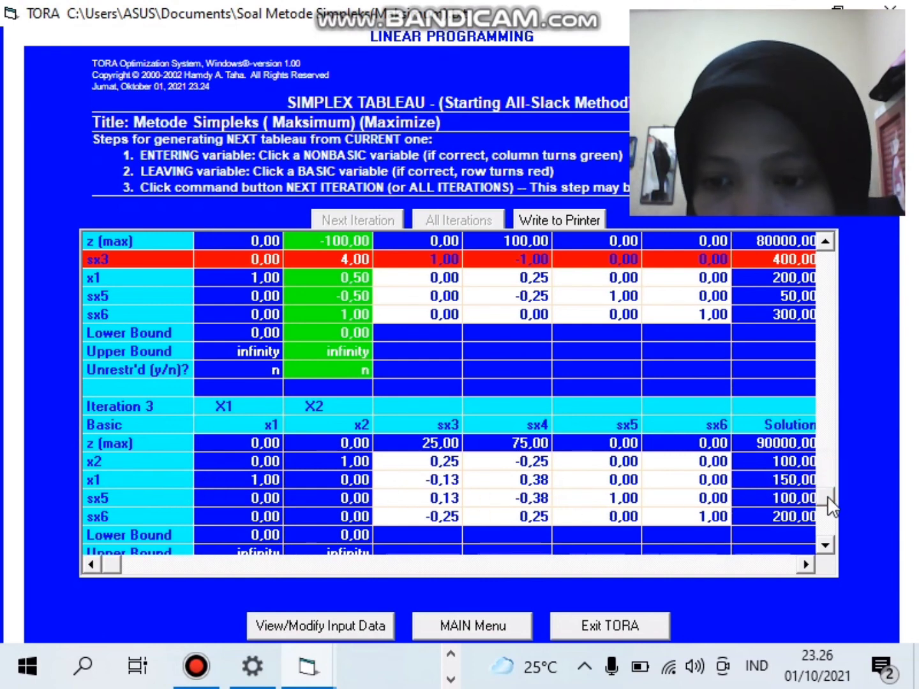